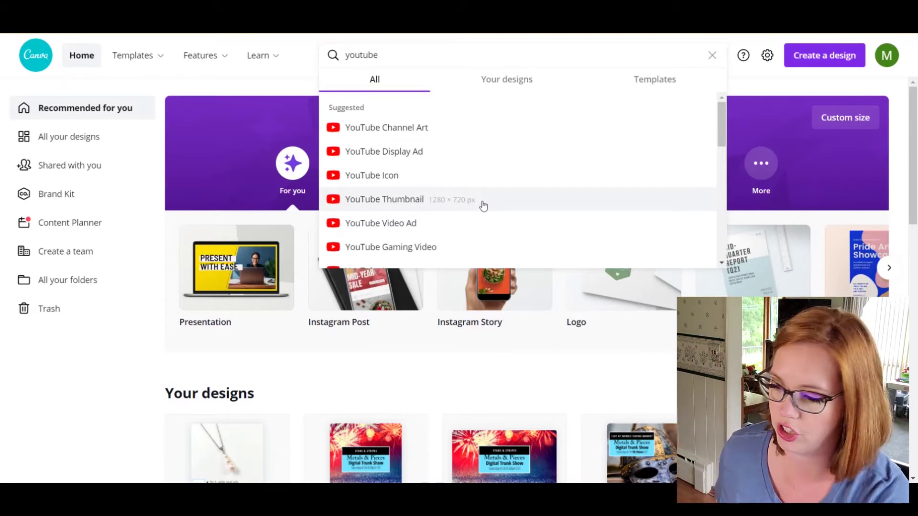
# Open the YouTube Thumbnail template collection and browse through its designs.
pyautogui.click(435, 198)
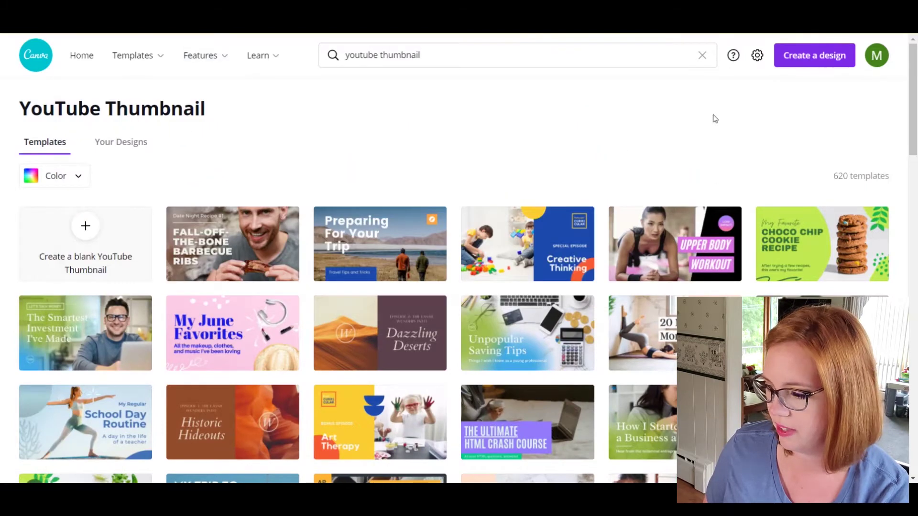
pyautogui.scroll(-3, 715, 119)
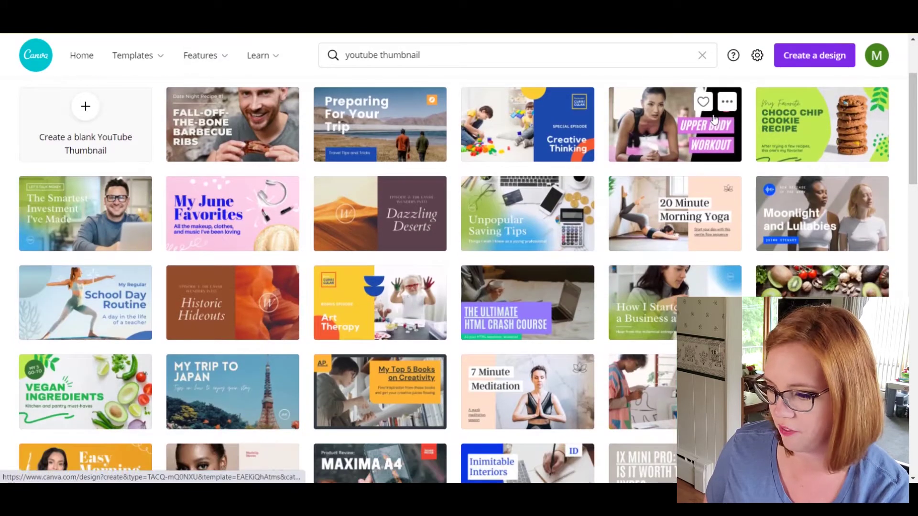
pyautogui.scroll(-3, 714, 119)
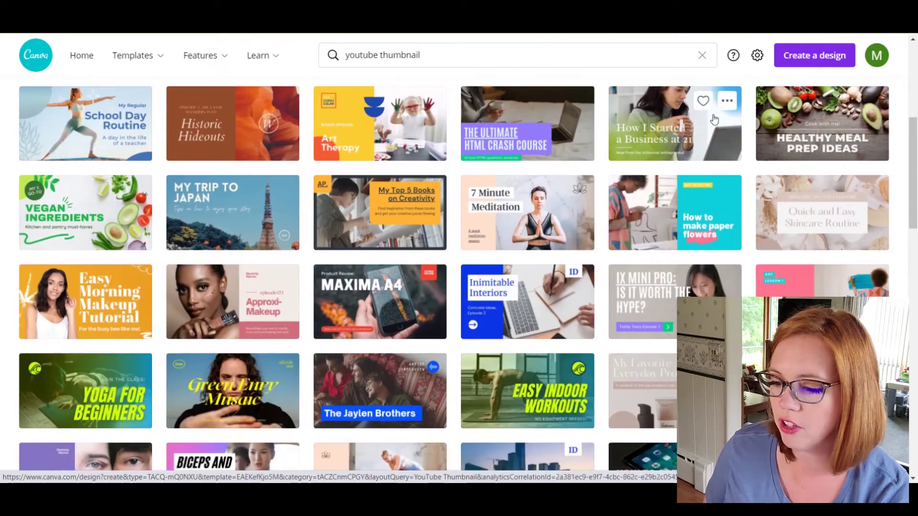
pyautogui.scroll(-3, 674, 323)
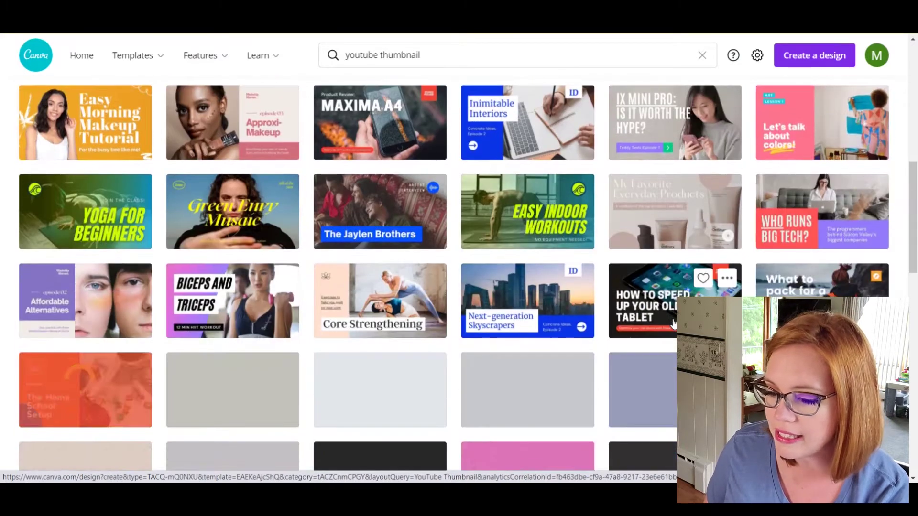
pyautogui.scroll(8, 673, 323)
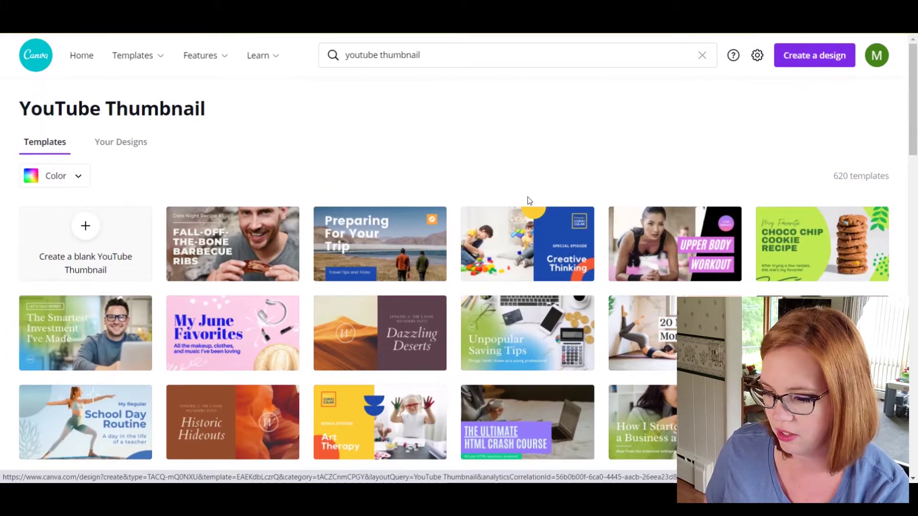
pyautogui.scroll(-5, 517, 193)
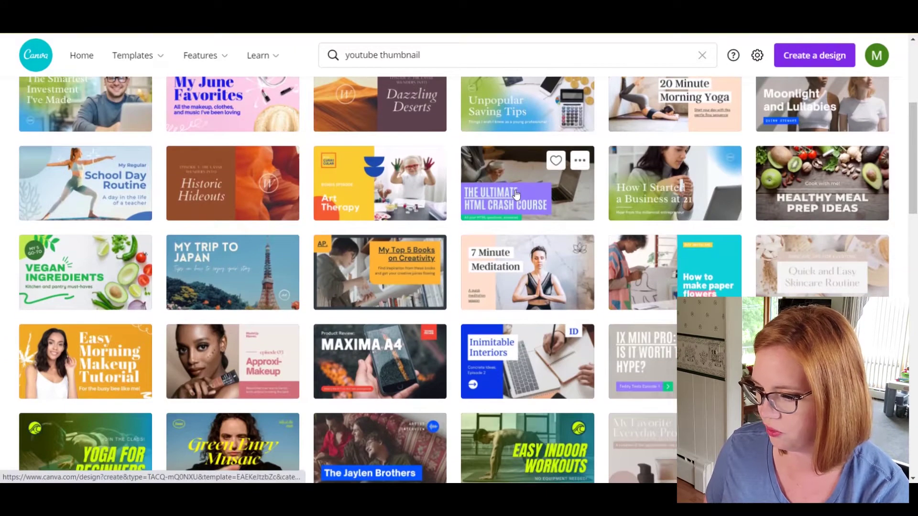
pyautogui.scroll(-5, 517, 194)
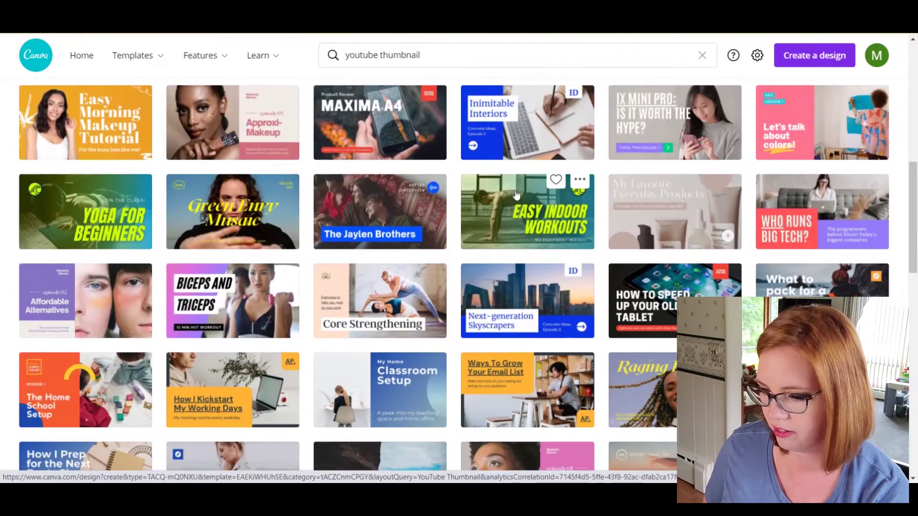
pyautogui.scroll(-3, 517, 193)
pyautogui.scroll(-1, 516, 193)
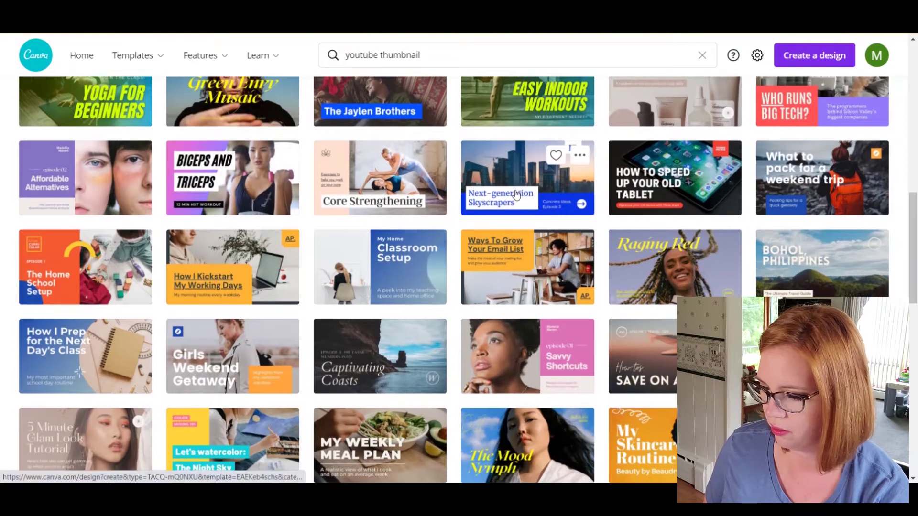
pyautogui.scroll(-1, 516, 194)
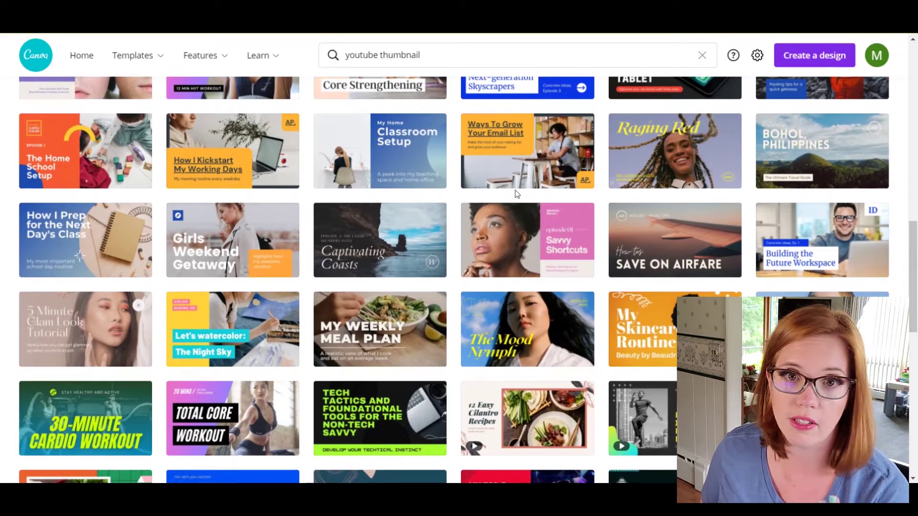
pyautogui.scroll(-2, 517, 194)
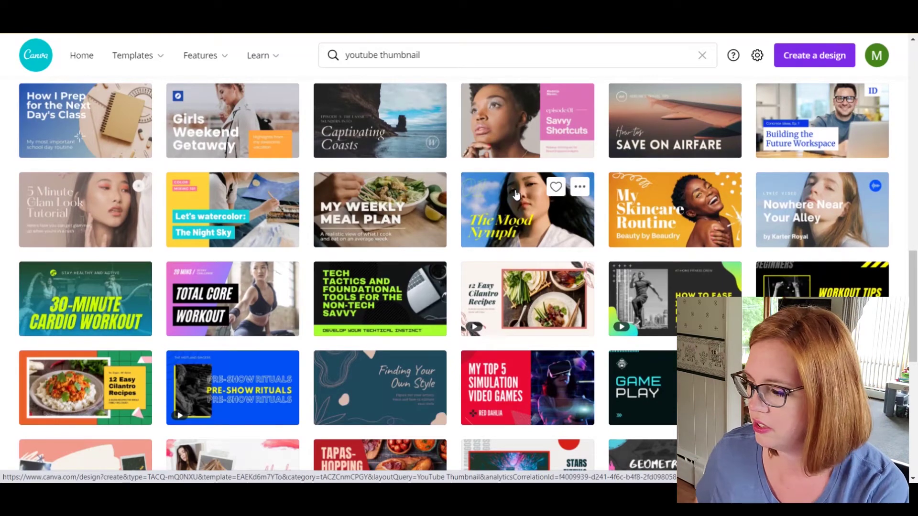
pyautogui.scroll(-5, 517, 194)
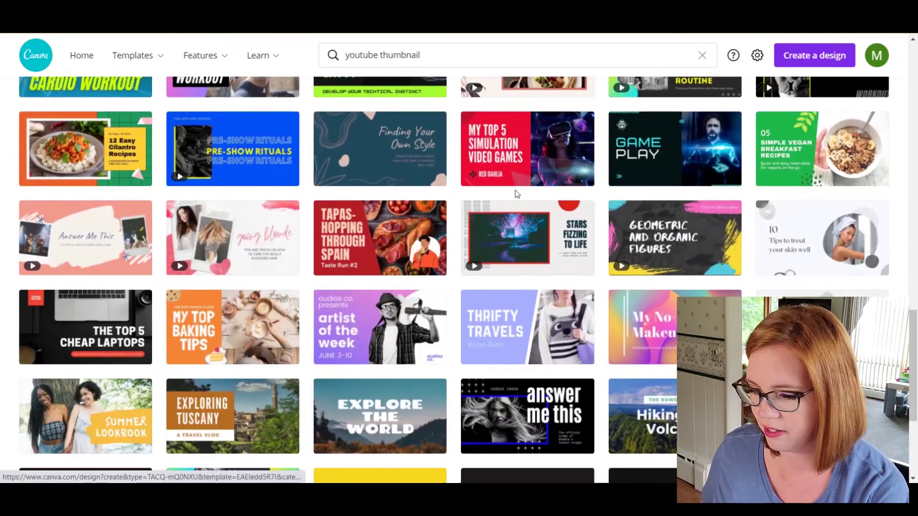
pyautogui.scroll(-1, 517, 194)
pyautogui.scroll(-2, 517, 194)
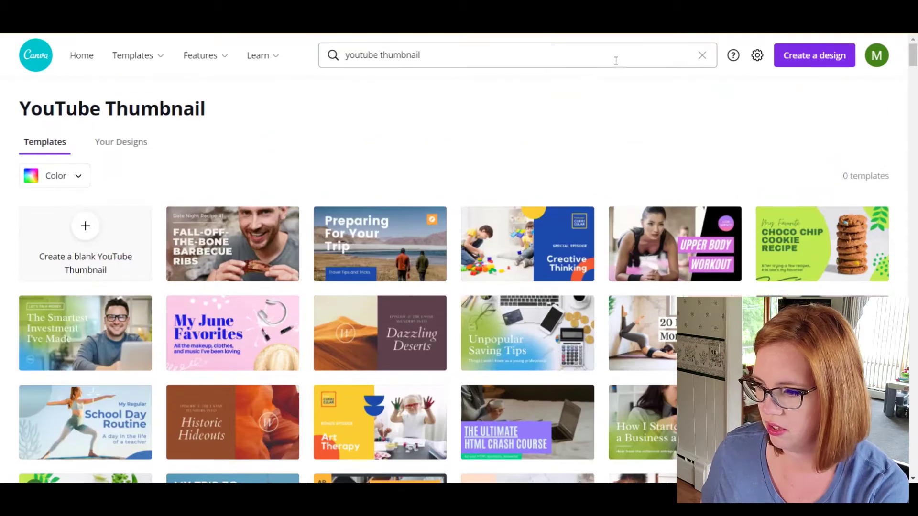
# Create a new blank design of the YouTube Thumbnail type, searching the design types for "youtube".
pyautogui.click(616, 60)
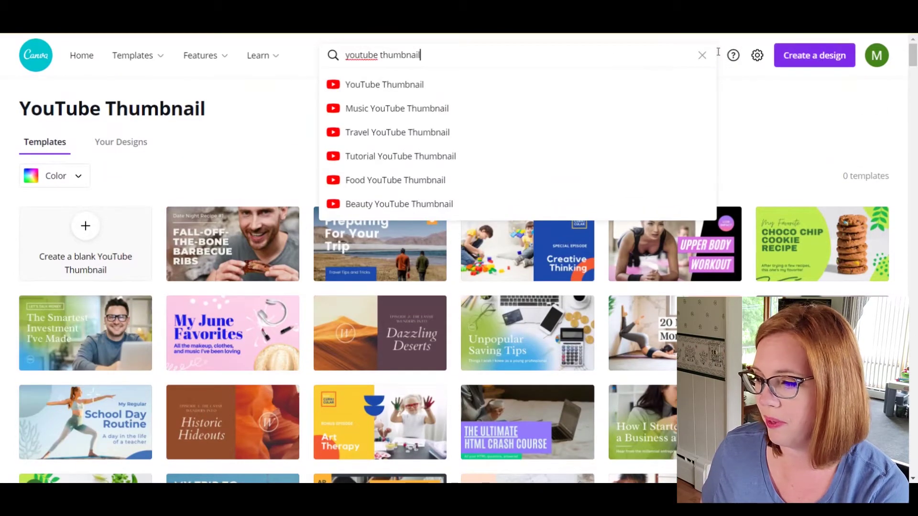
pyautogui.click(785, 55)
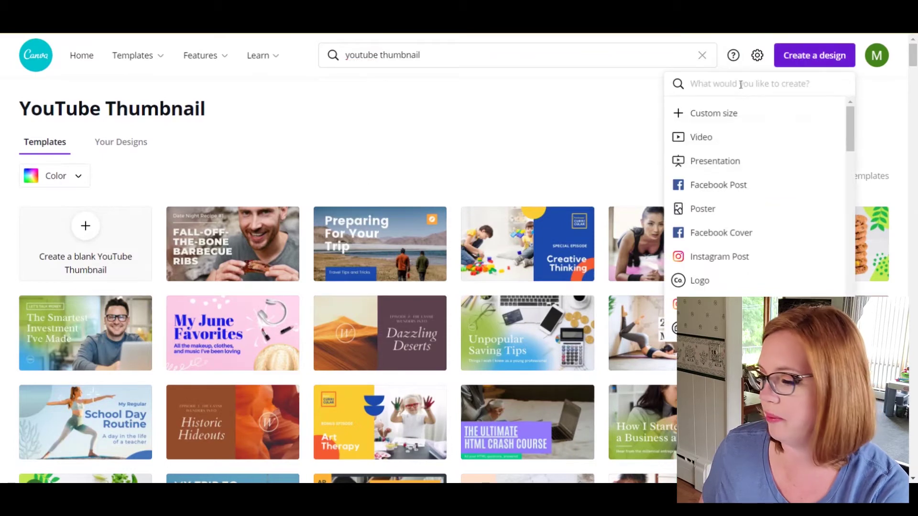
pyautogui.write('youtube')
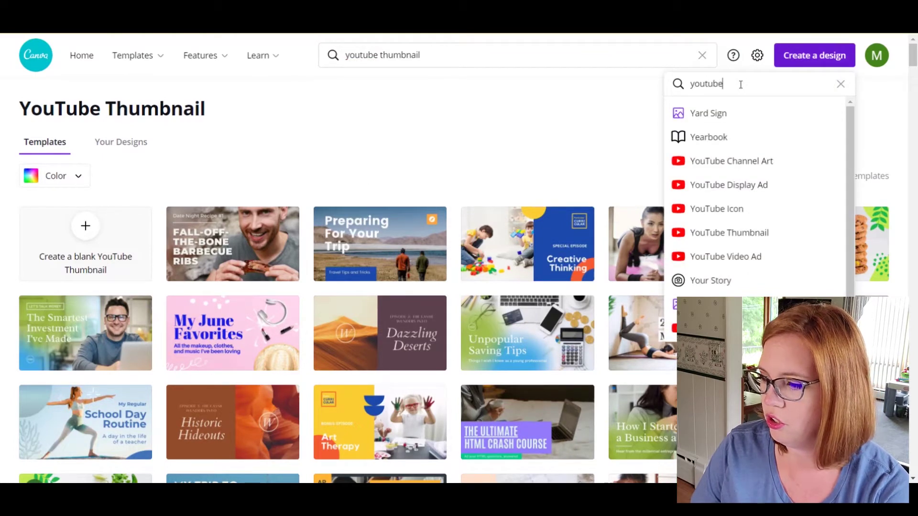
pyautogui.click(752, 184)
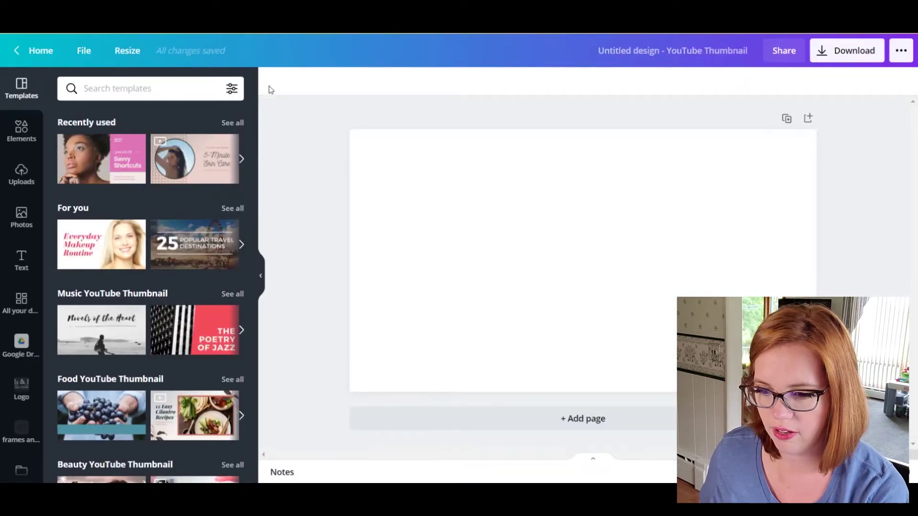
# Look through the YouTube Thumbnail templates suggested for the blank design.
pyautogui.scroll(-10, 191, 235)
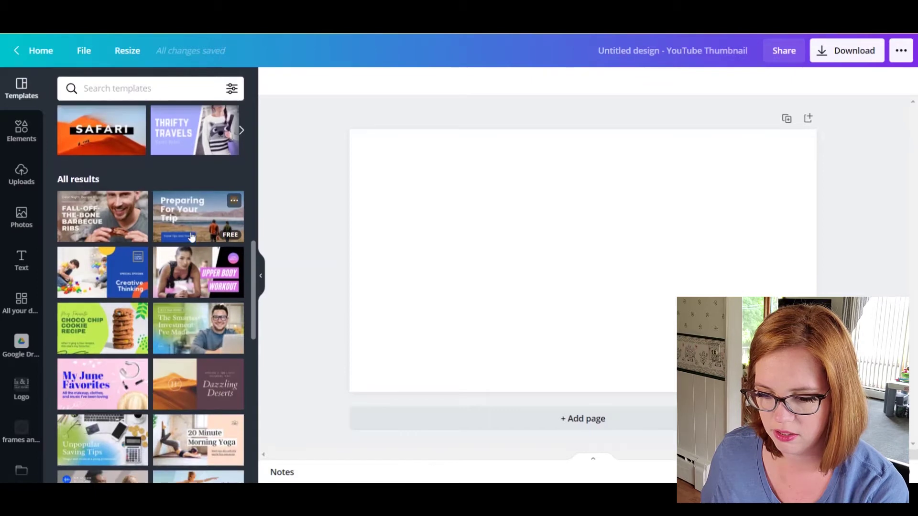
pyautogui.scroll(-10, 192, 237)
pyautogui.scroll(-5, 191, 236)
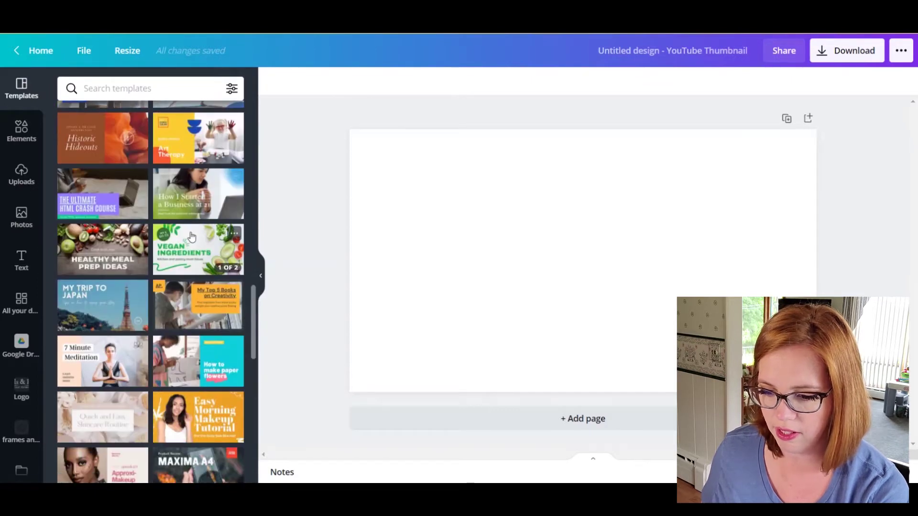
pyautogui.scroll(-3, 191, 236)
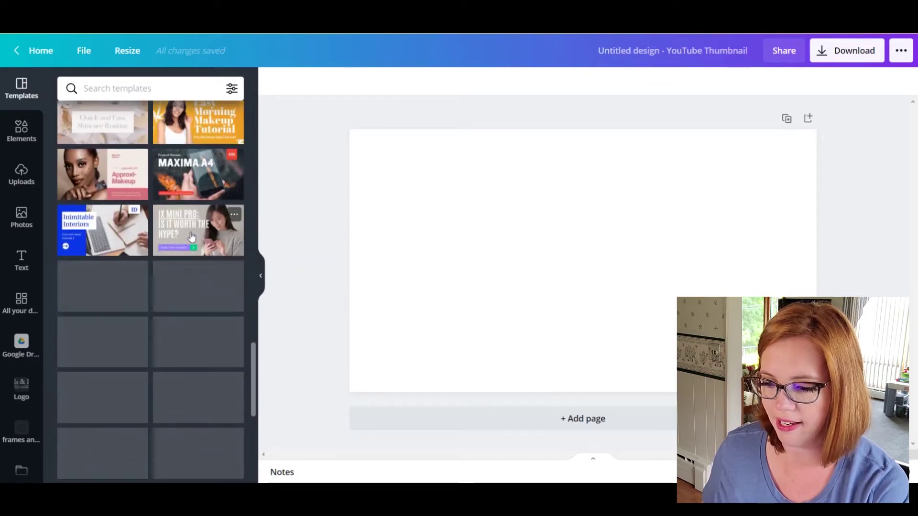
pyautogui.scroll(-3, 192, 237)
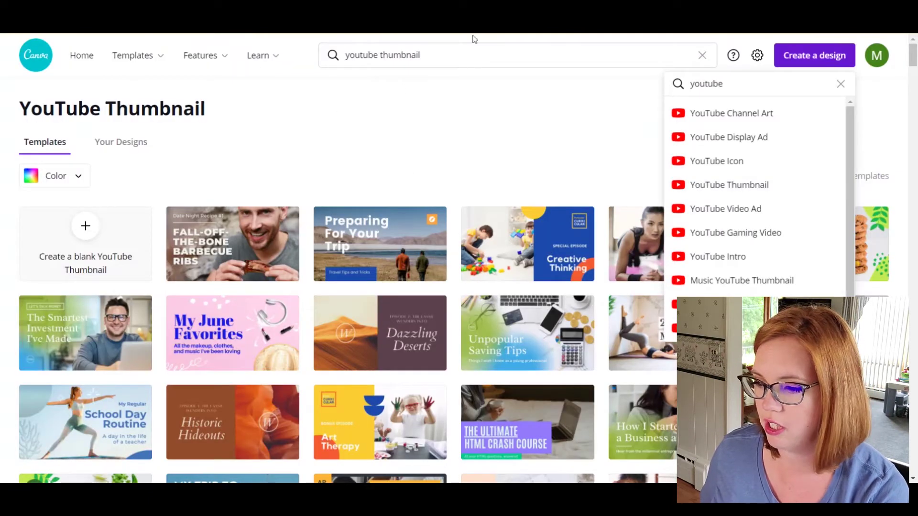
# Return to the home page, list all your designs and look for the "Email Inbox Marketing Hack" thumbnail.
pyautogui.click(703, 58)
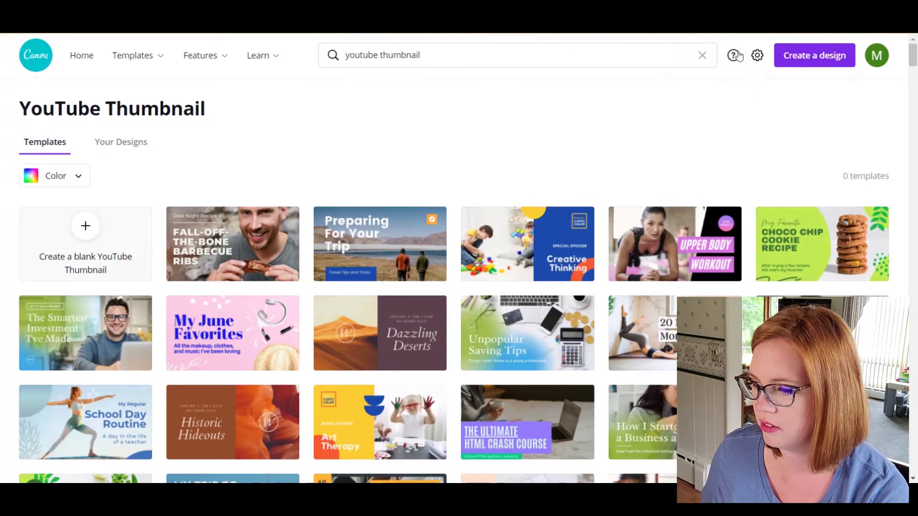
pyautogui.click(702, 55)
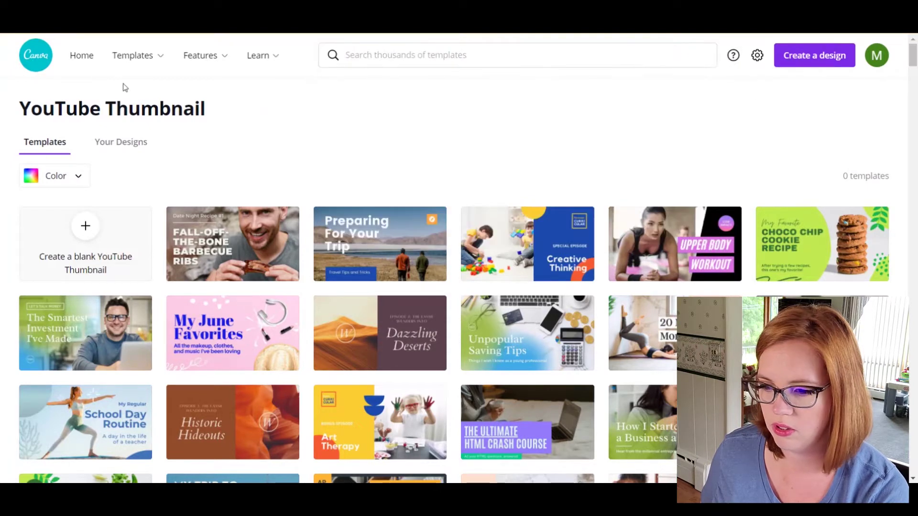
pyautogui.click(82, 55)
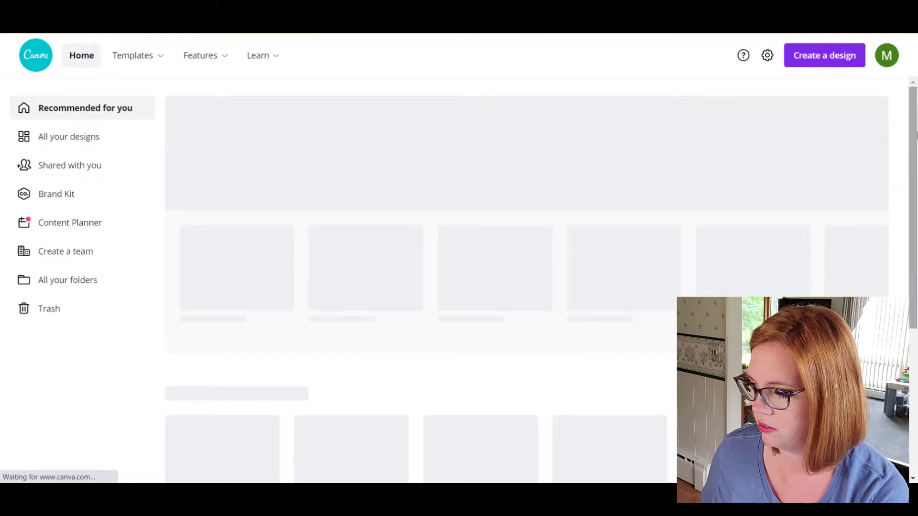
pyautogui.click(87, 137)
pyautogui.scroll(-8, 722, 225)
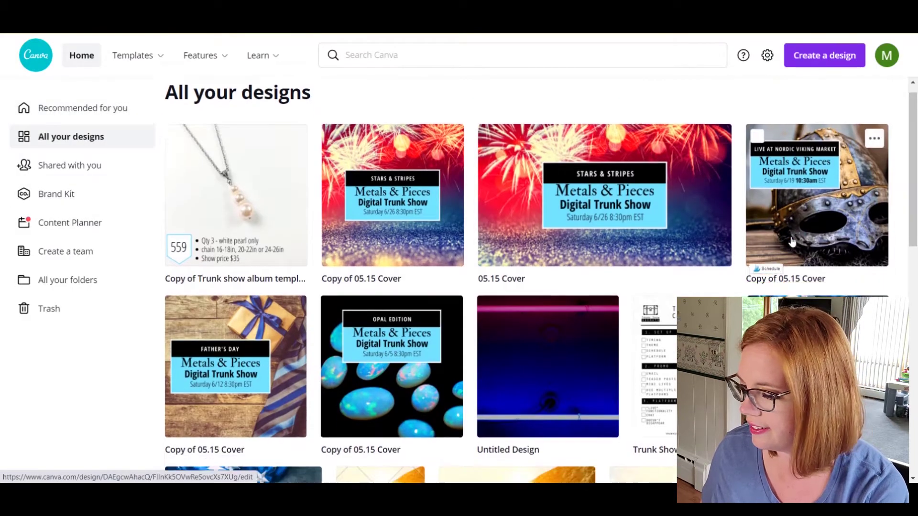
pyautogui.scroll(-6, 792, 241)
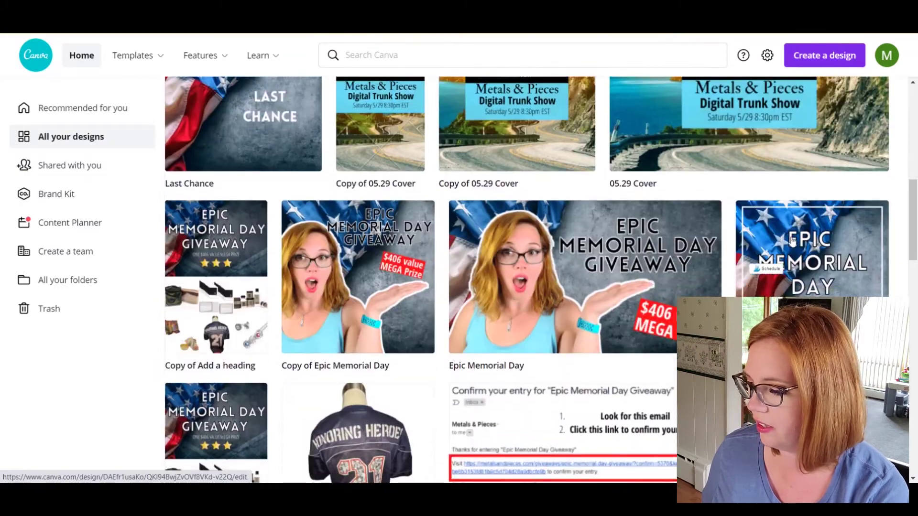
pyautogui.scroll(3, 469, 150)
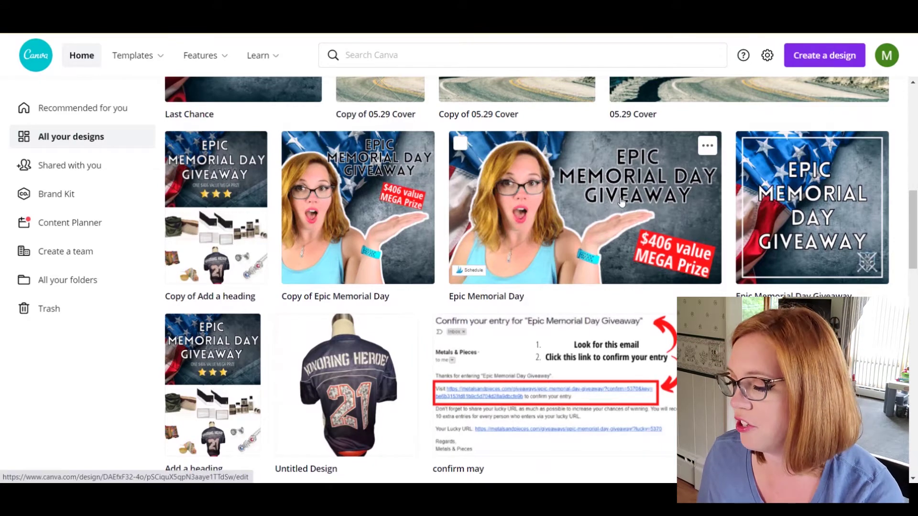
pyautogui.scroll(-7, 576, 191)
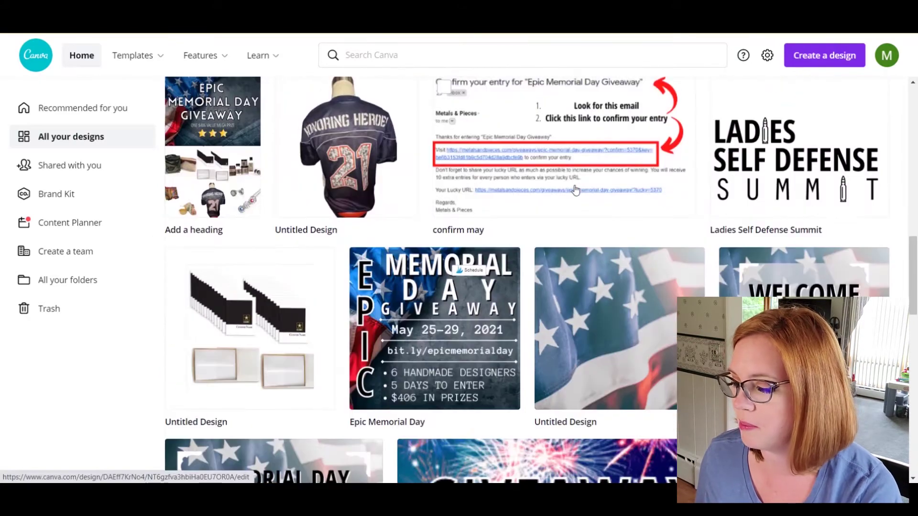
pyautogui.scroll(-10, 576, 191)
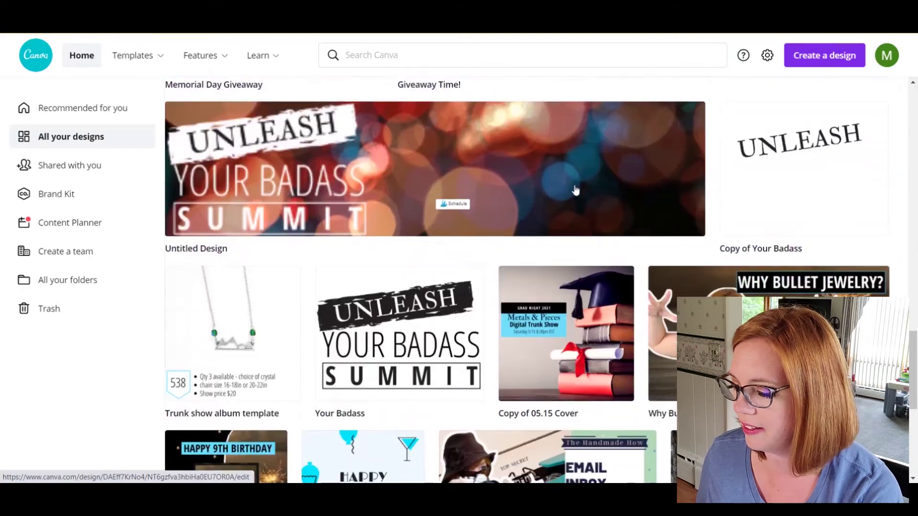
pyautogui.scroll(-4, 576, 191)
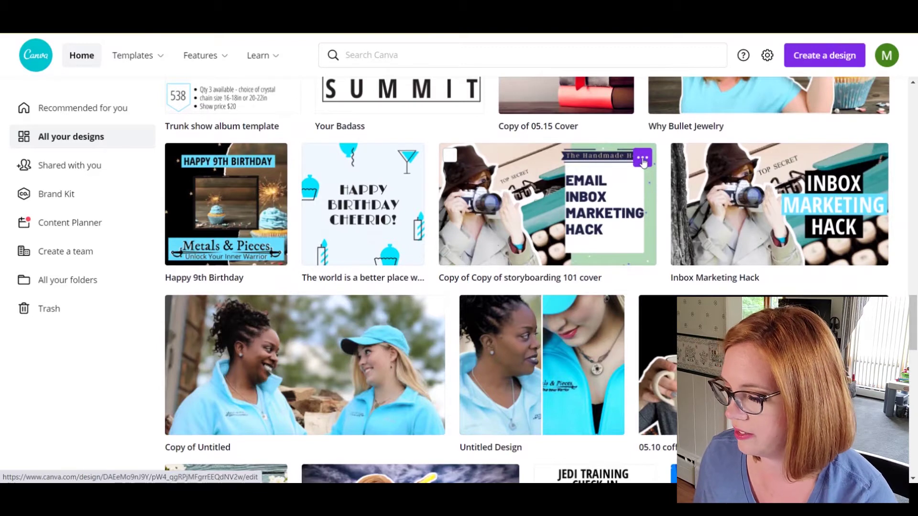
# Make a copy of the "Copy of Copy of storyboarding 101 cover" thumbnail and open the new copy for editing.
pyautogui.click(642, 159)
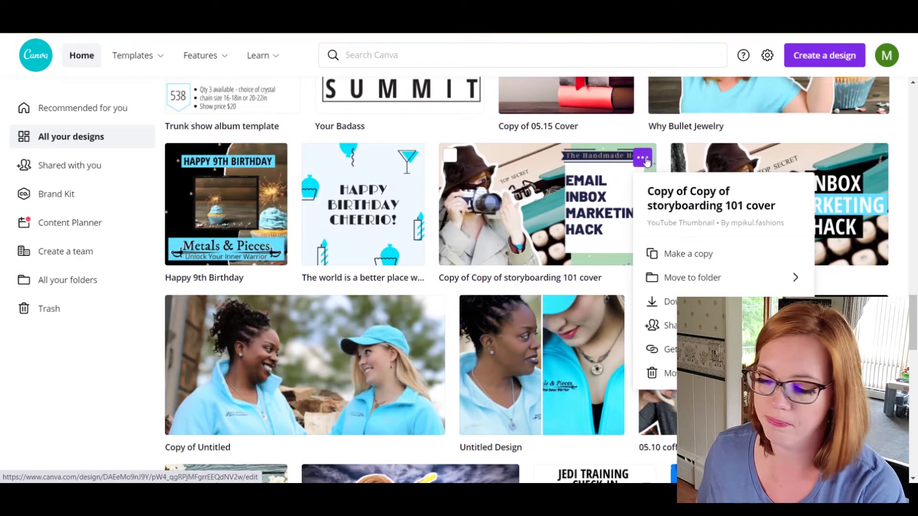
pyautogui.scroll(-1, 682, 266)
pyautogui.click(683, 260)
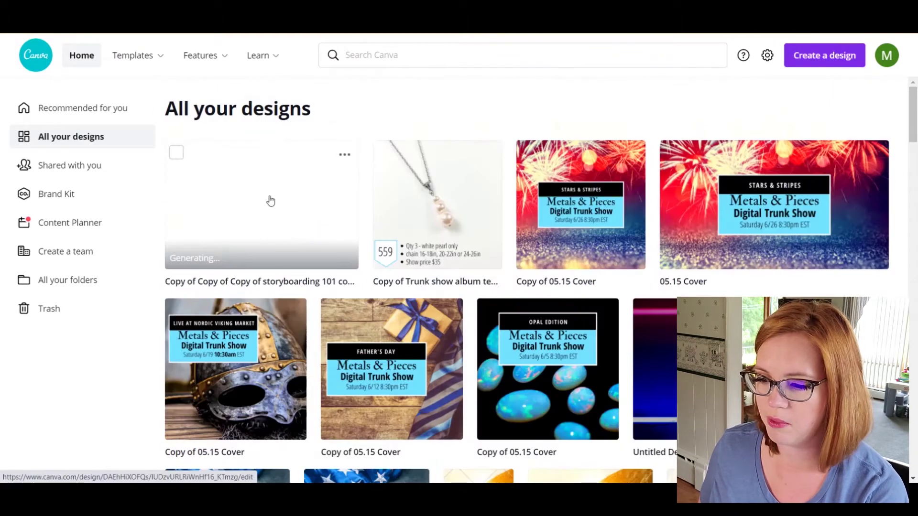
pyautogui.click(271, 202)
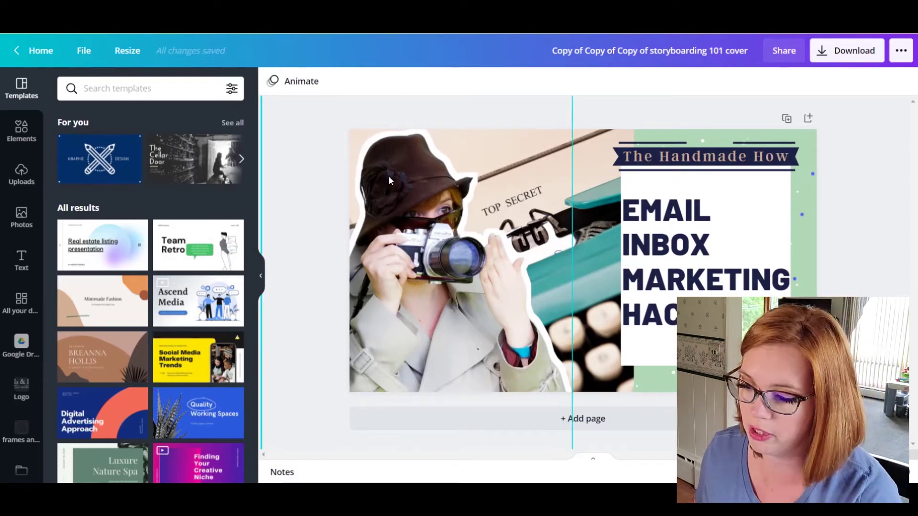
# Delete the cutout of the woman with the camera and the typewriter photo, leaving the image frame empty.
pyautogui.click(409, 217)
pyautogui.press('Delete')
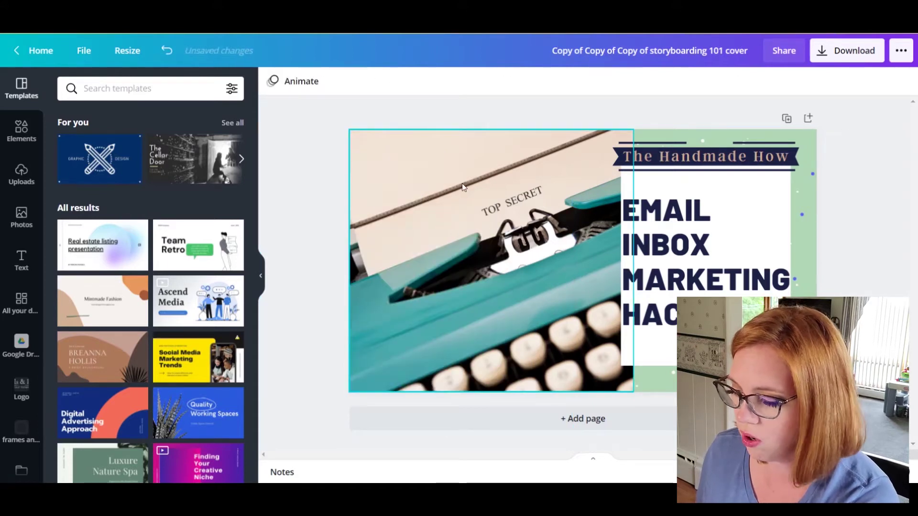
pyautogui.click(446, 182)
pyautogui.press('Delete')
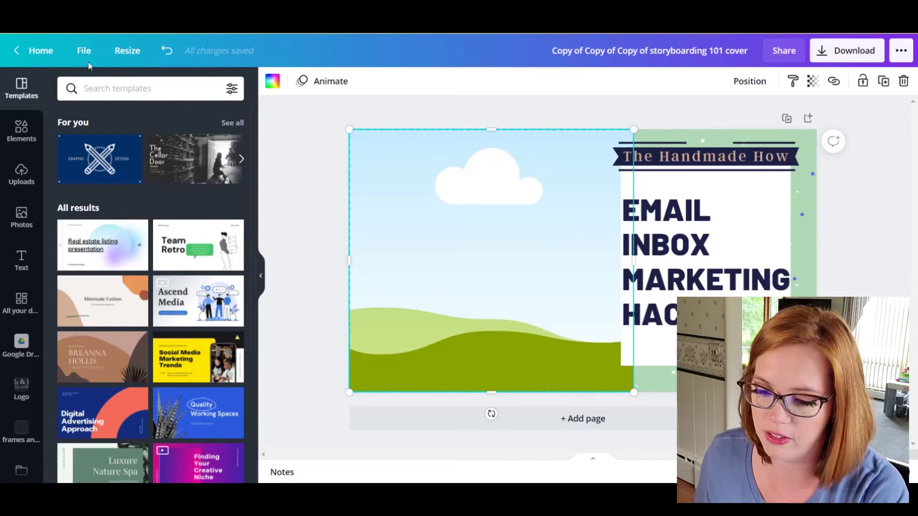
pyautogui.click(29, 181)
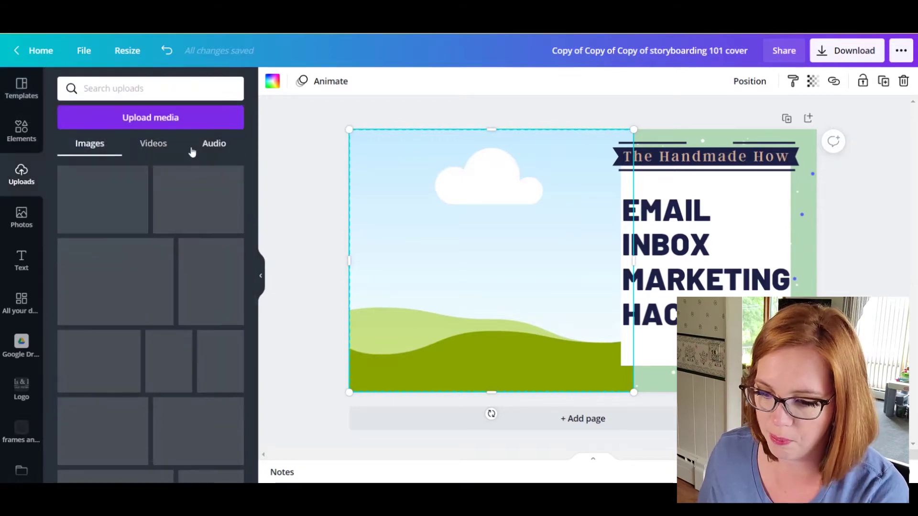
pyautogui.click(144, 117)
pyautogui.click(76, 154)
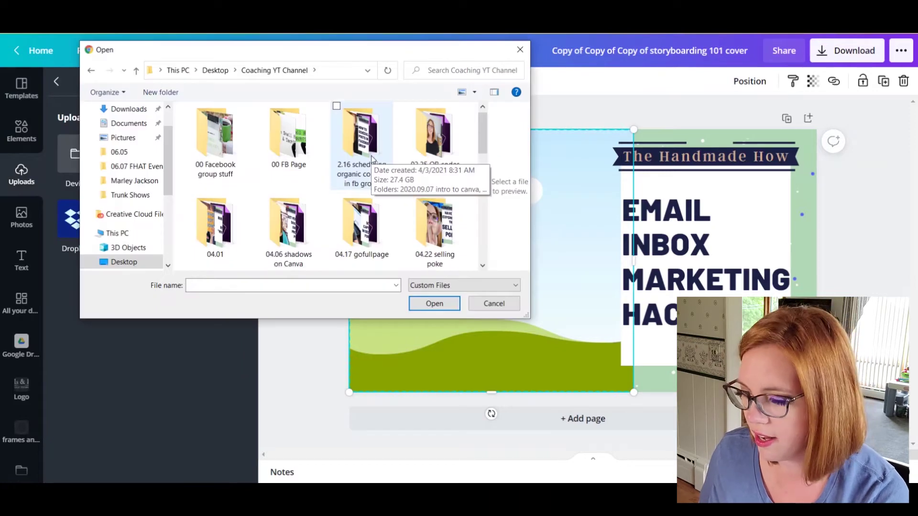
pyautogui.scroll(-2, 372, 158)
pyautogui.scroll(3, 372, 157)
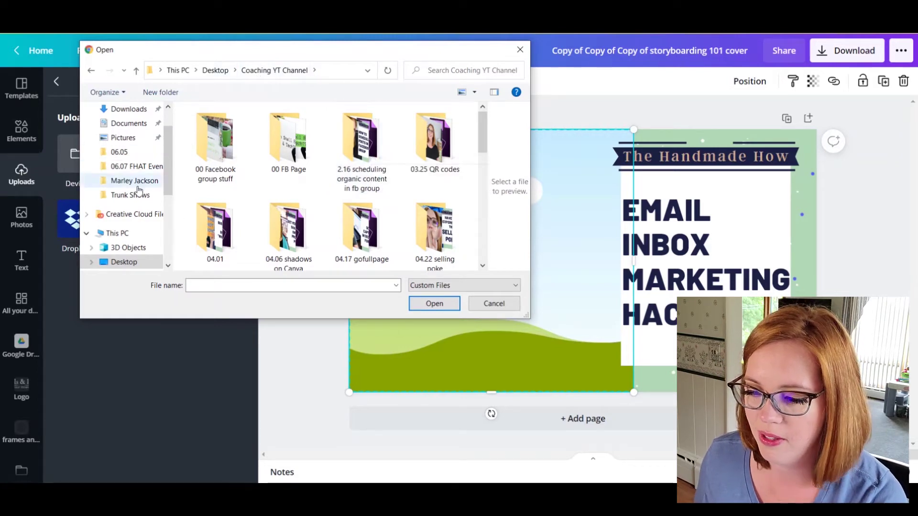
pyautogui.click(237, 71)
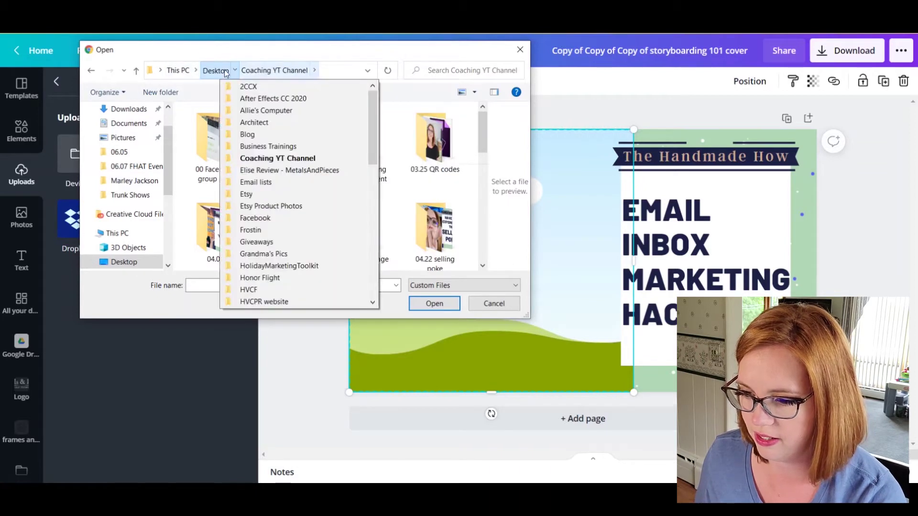
pyautogui.scroll(-7, 249, 175)
pyautogui.scroll(-1, 249, 175)
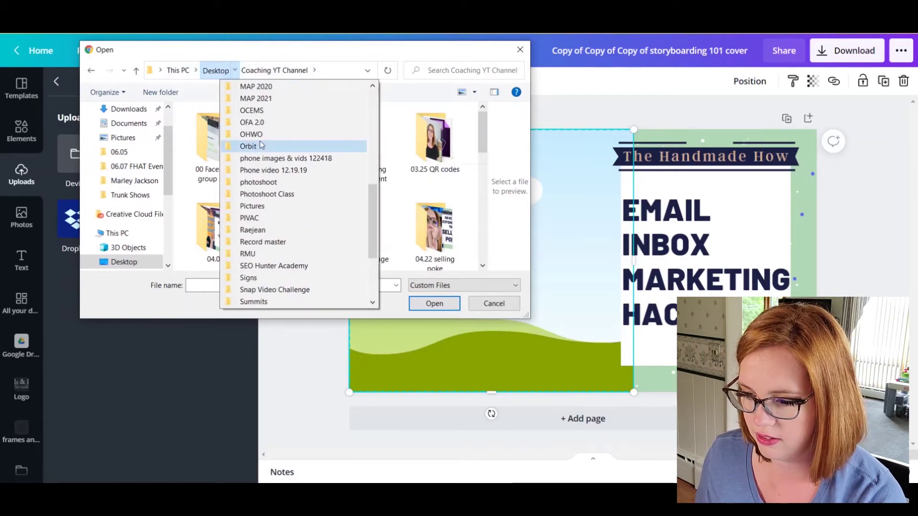
pyautogui.click(520, 50)
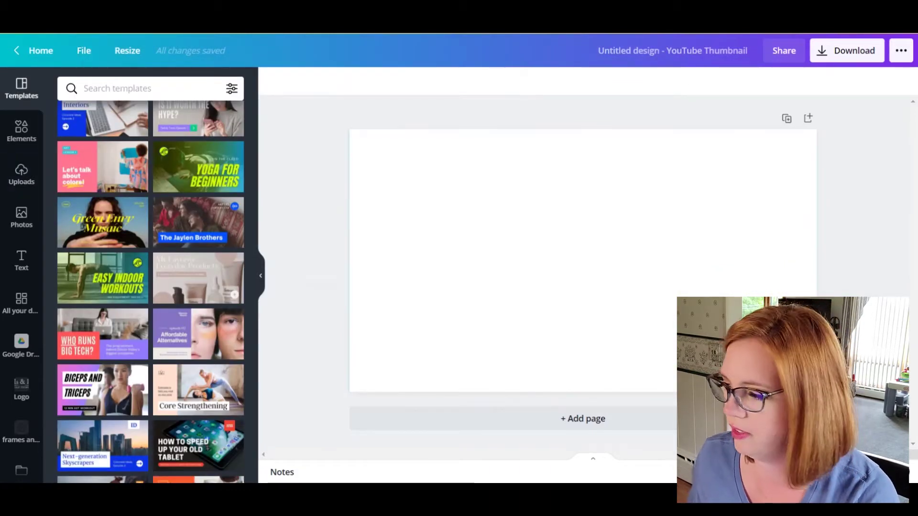
# Start a media upload in the blank YouTube Thumbnail design and look through the photos in the "06.11 clarity and a compass" folder.
pyautogui.click(22, 176)
pyautogui.click(152, 118)
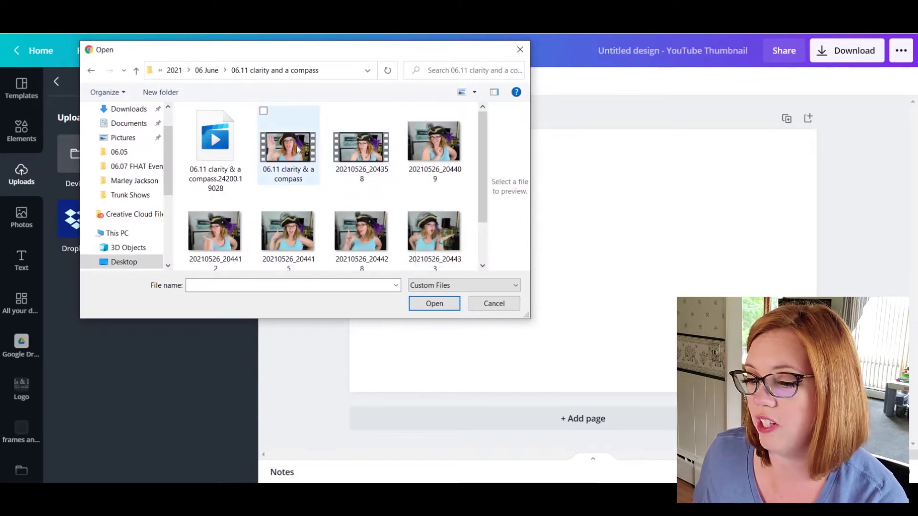
pyautogui.scroll(-2, 288, 163)
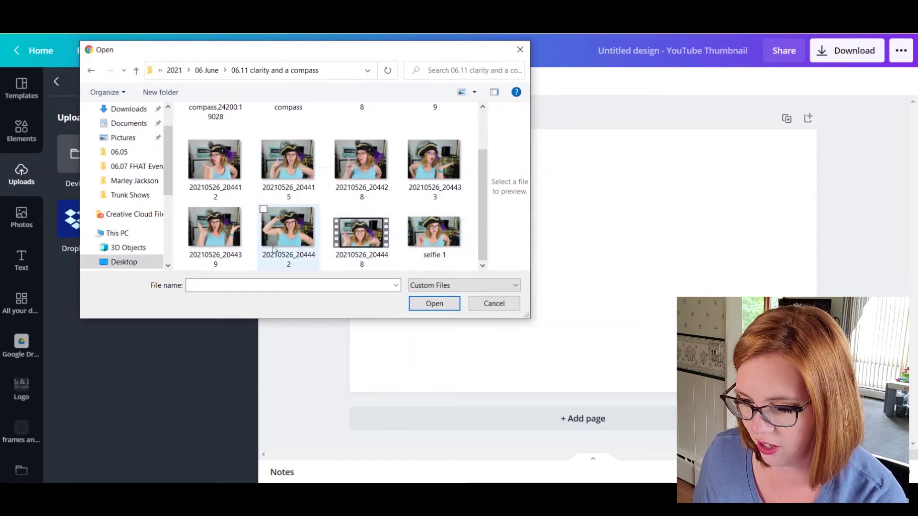
pyautogui.scroll(1, 419, 163)
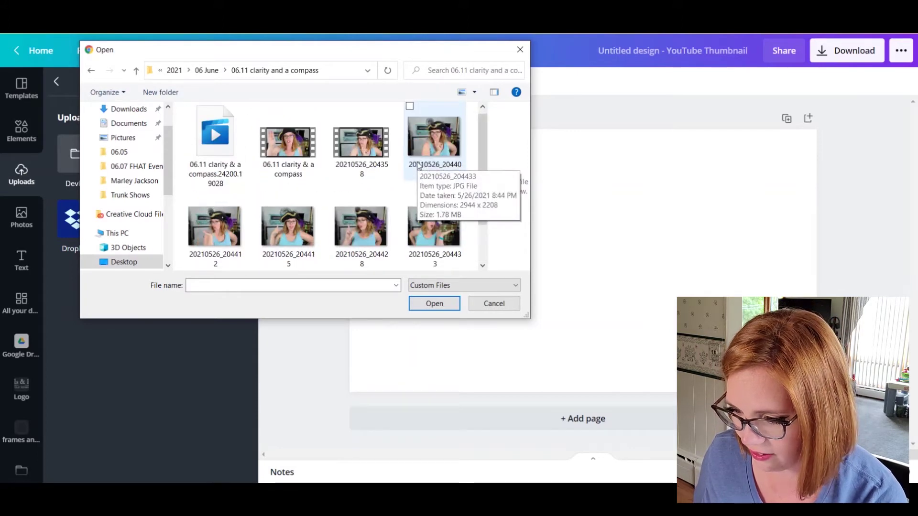
pyautogui.scroll(-1, 418, 165)
# Preview the pirate-hat photos at full size one after another to compare the poses.
pyautogui.moveTo(246, 454)
pyautogui.click(279, 440)
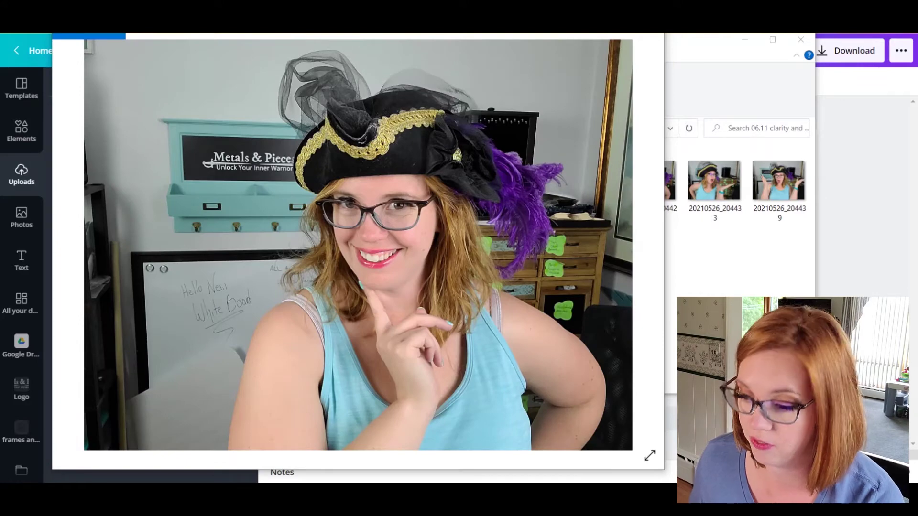
pyautogui.click(81, 244)
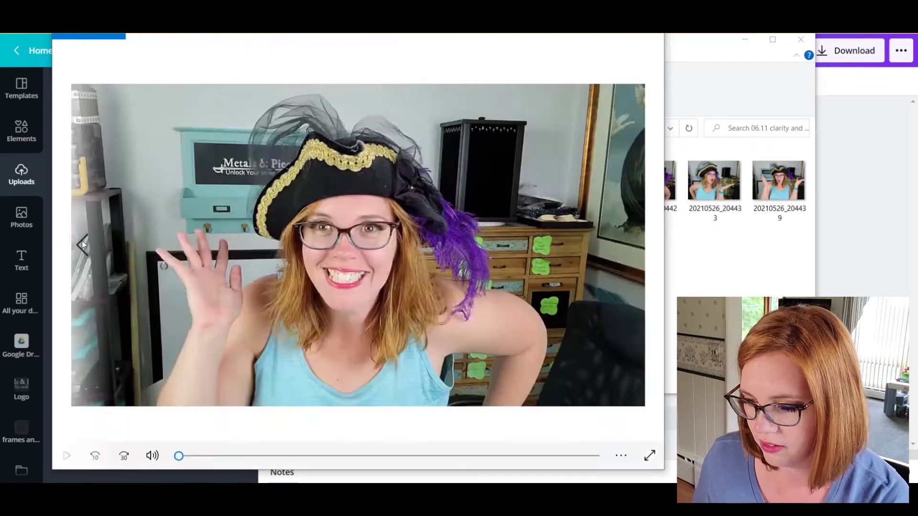
pyautogui.click(82, 244)
pyautogui.click(82, 244)
pyautogui.click(82, 244)
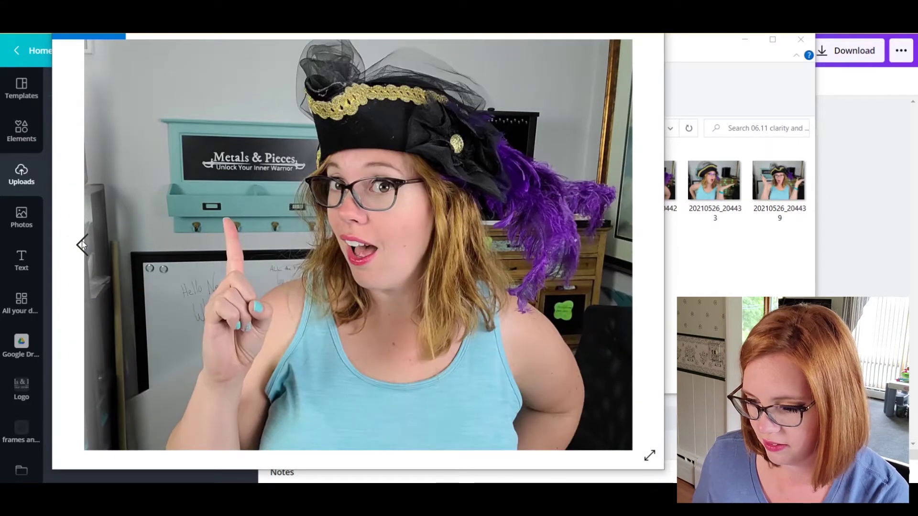
pyautogui.click(82, 244)
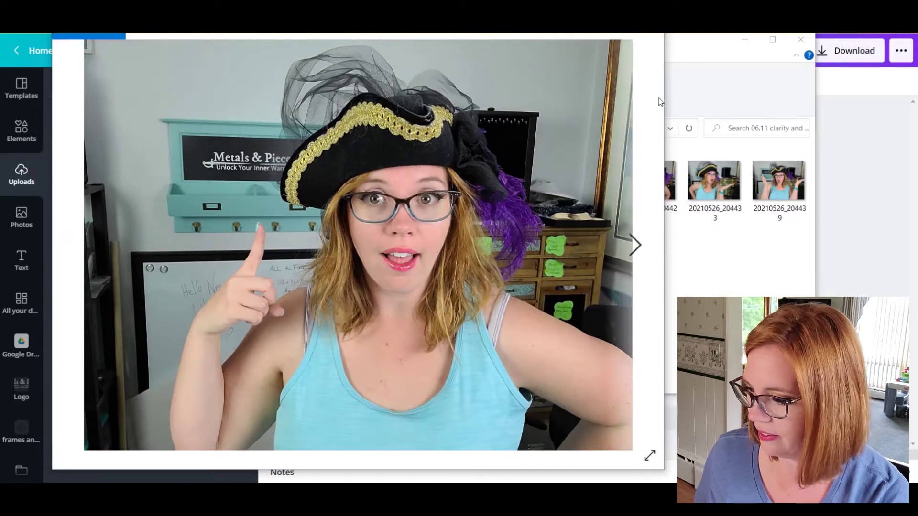
# Leave the photo preview and upload the photo 20210526_204415 from the "06.11 clarity and a compass" folder.
pyautogui.click(718, 83)
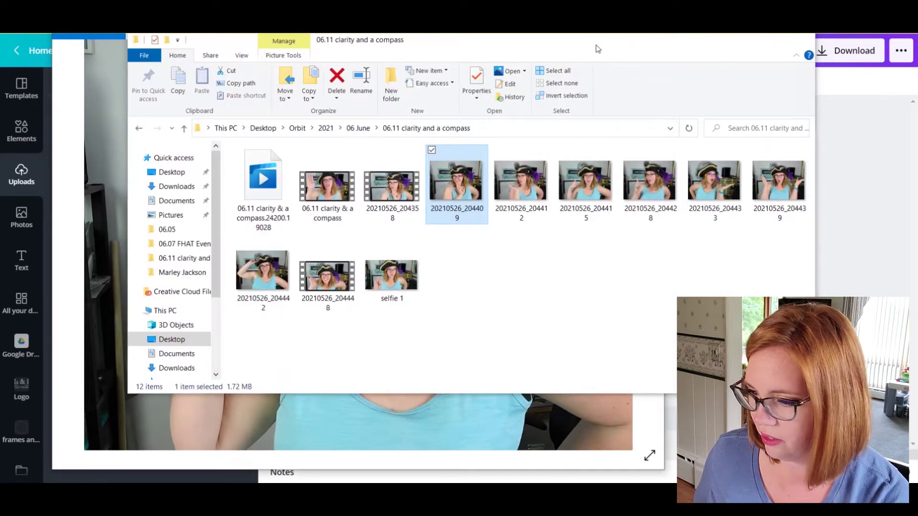
pyautogui.click(745, 40)
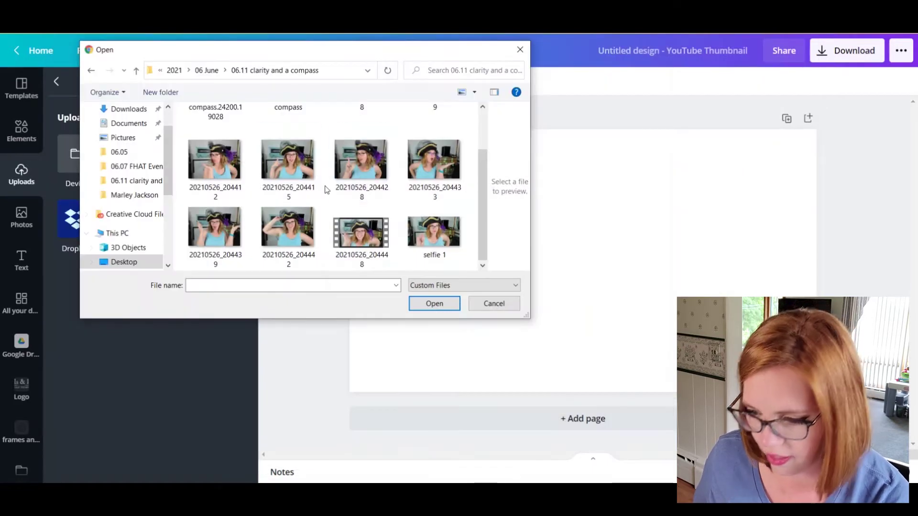
pyautogui.click(299, 158)
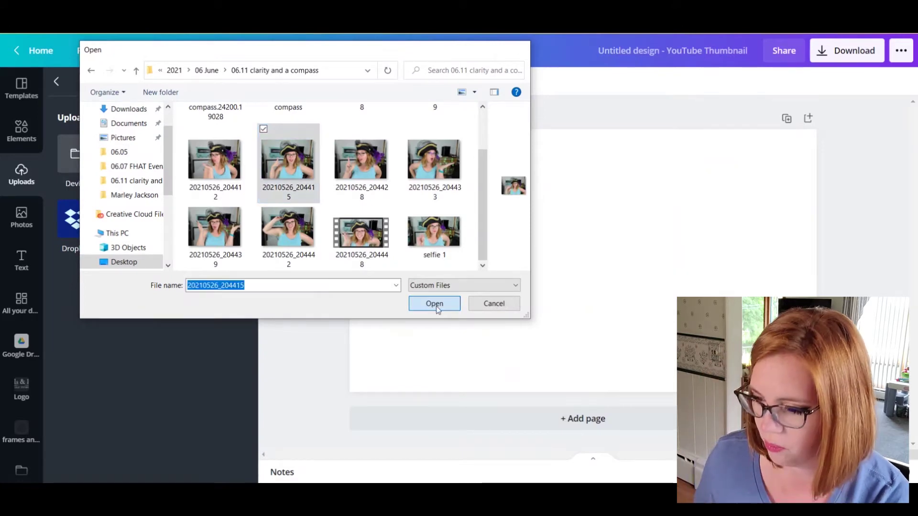
pyautogui.click(435, 305)
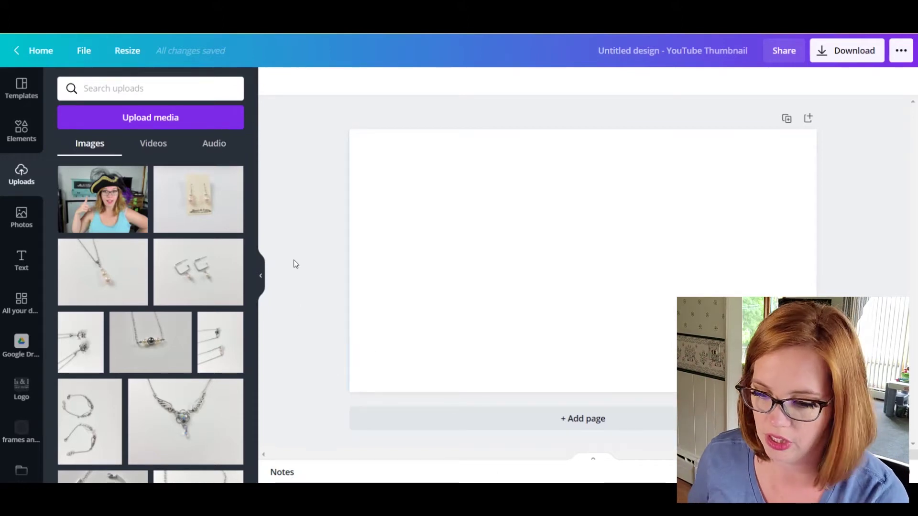
# Place the uploaded pirate-hat photo on the blank page and remove its background.
pyautogui.click(112, 199)
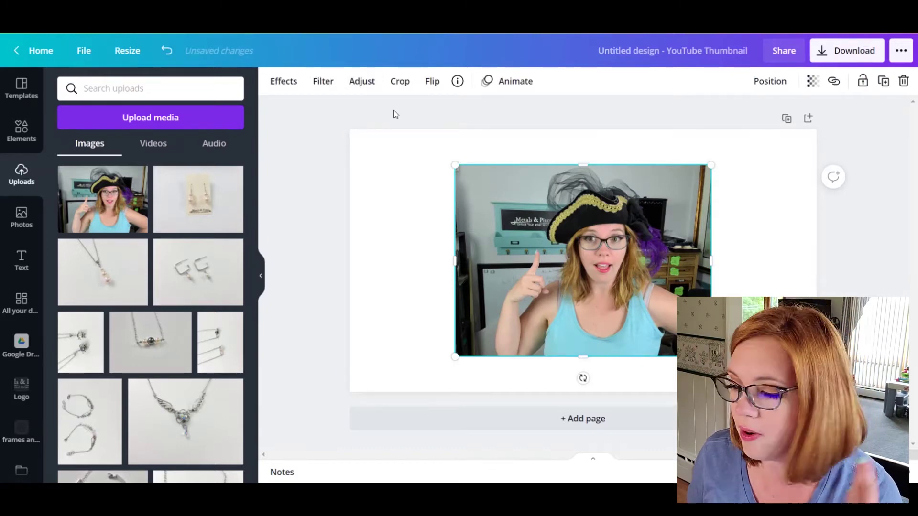
pyautogui.click(287, 84)
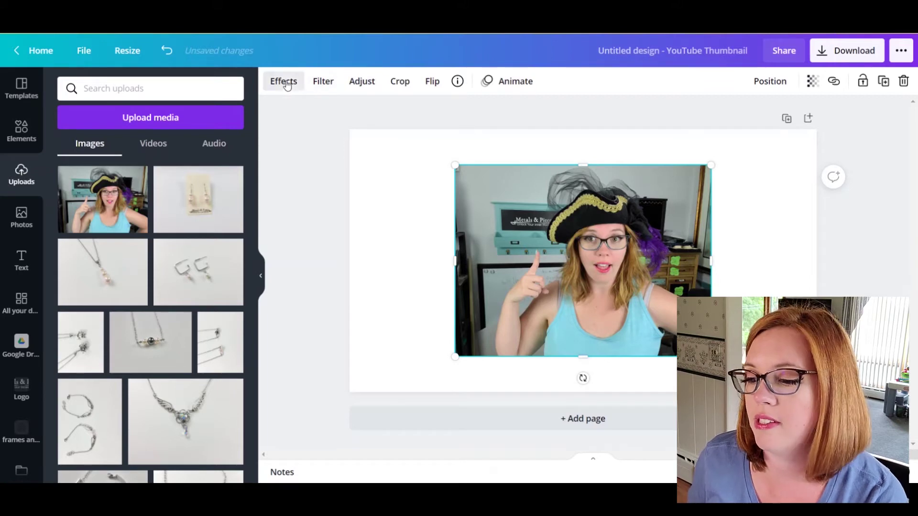
pyautogui.click(155, 124)
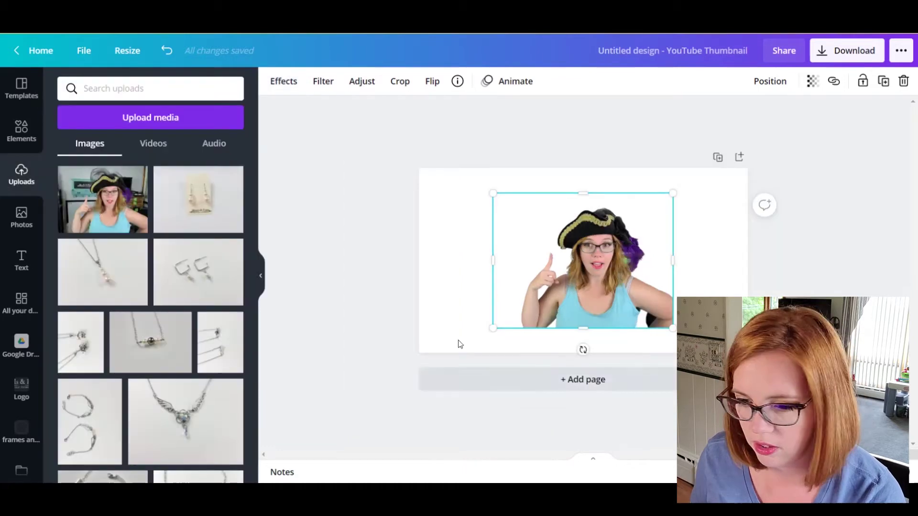
# Search the photo library for "compass".
pyautogui.click(21, 215)
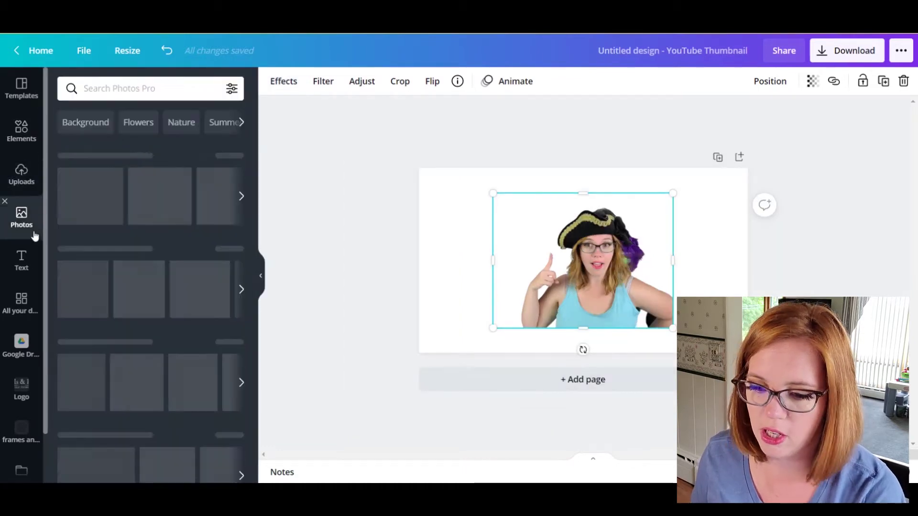
pyautogui.click(106, 95)
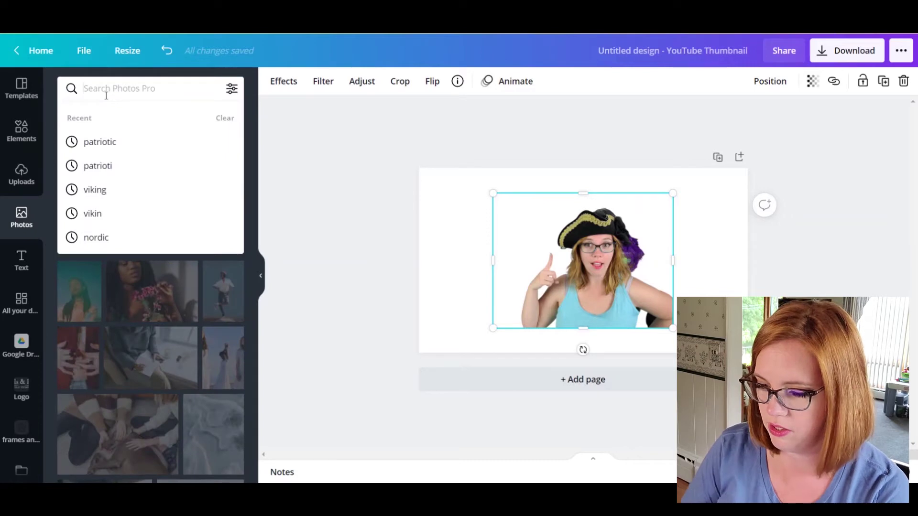
pyautogui.write('compass')
pyautogui.press('Return')
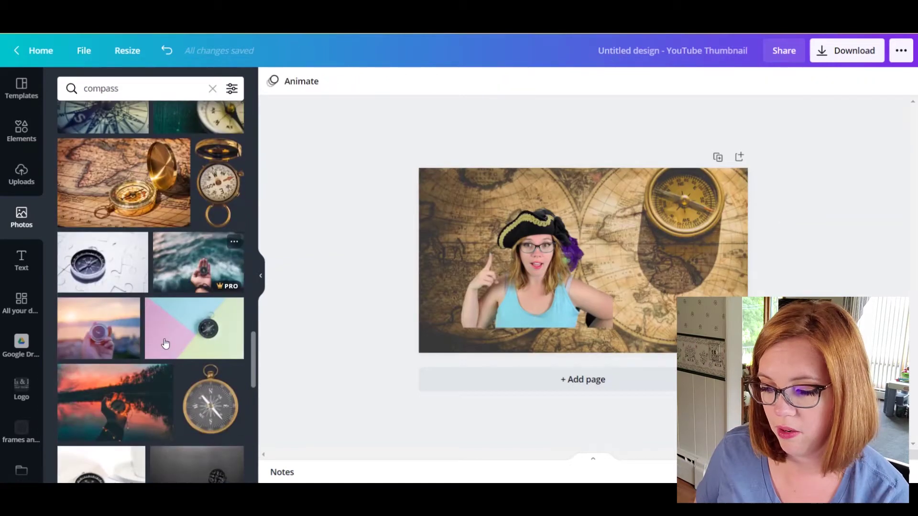
# Browse the compass photos, replace the map background with the compass on sunlit rocks, and enlarge the cutout on the page's right side.
pyautogui.scroll(-3, 165, 344)
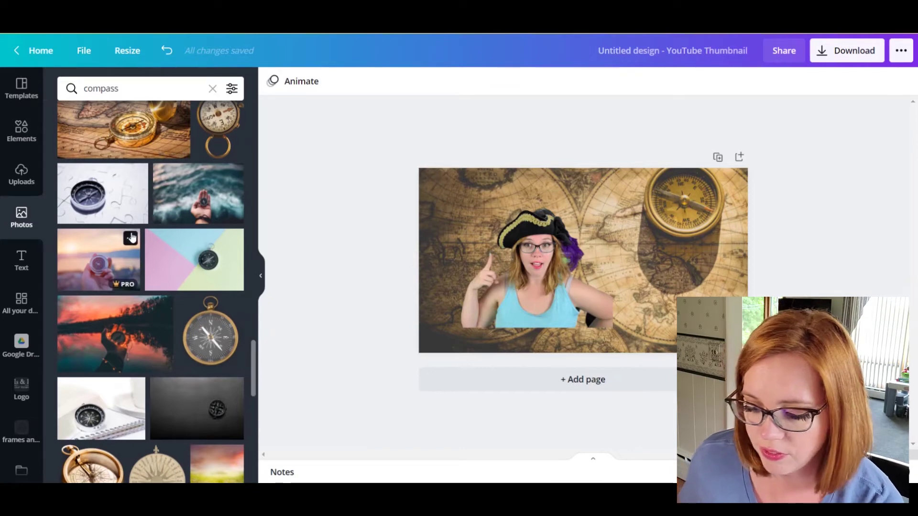
pyautogui.scroll(-10, 131, 239)
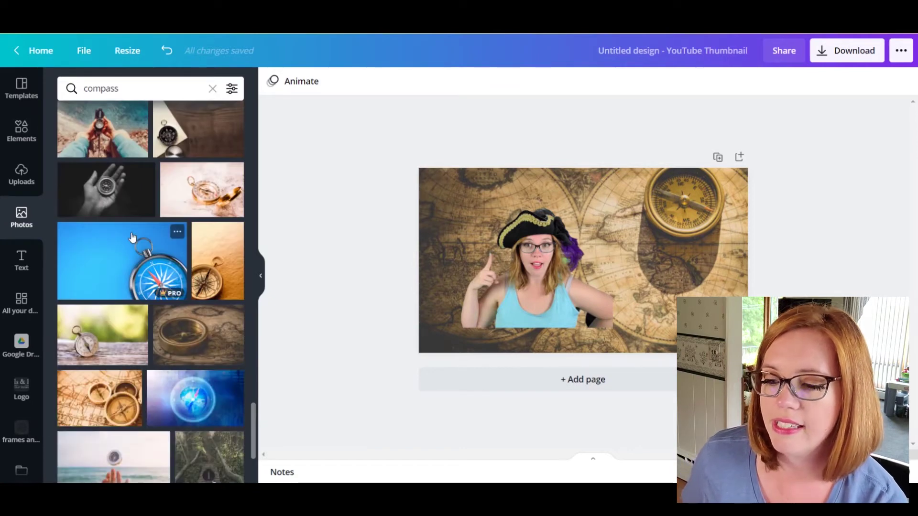
pyautogui.moveTo(132, 258); pyautogui.dragTo(201, 249)
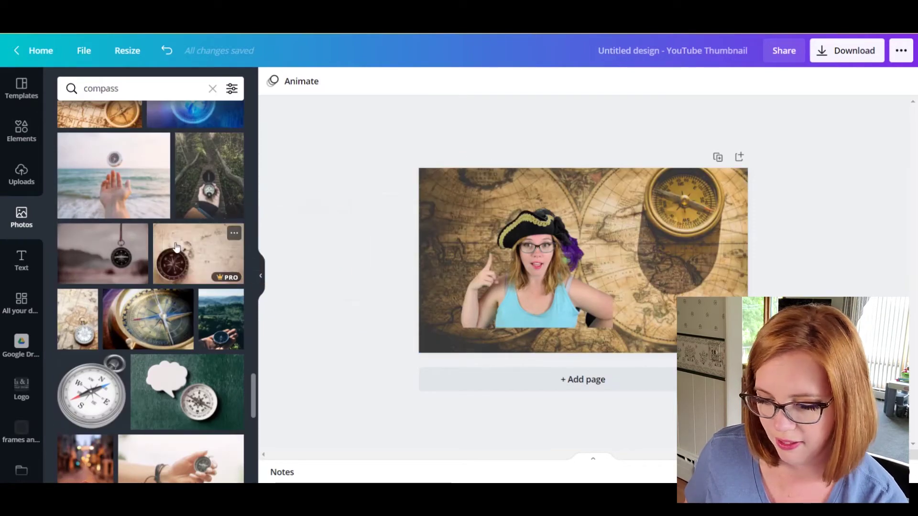
pyautogui.scroll(-5, 182, 248)
pyautogui.scroll(-3, 176, 247)
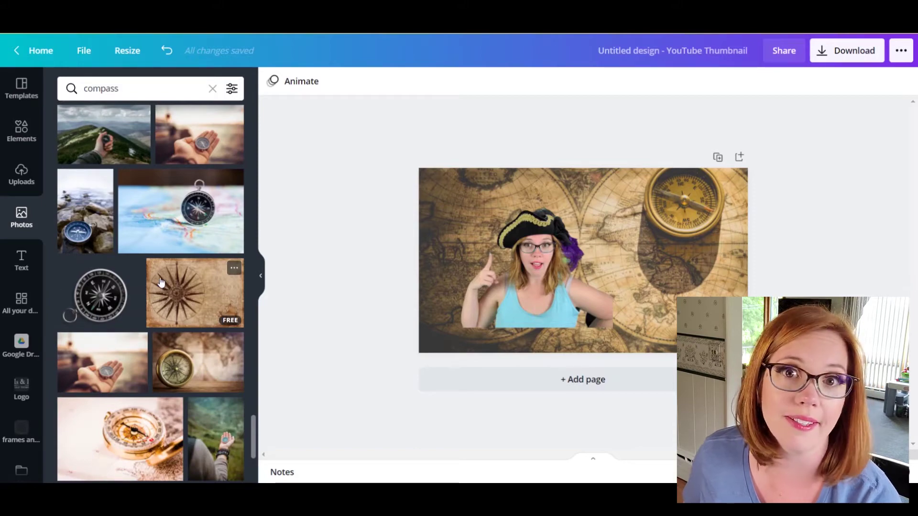
pyautogui.scroll(-3, 160, 282)
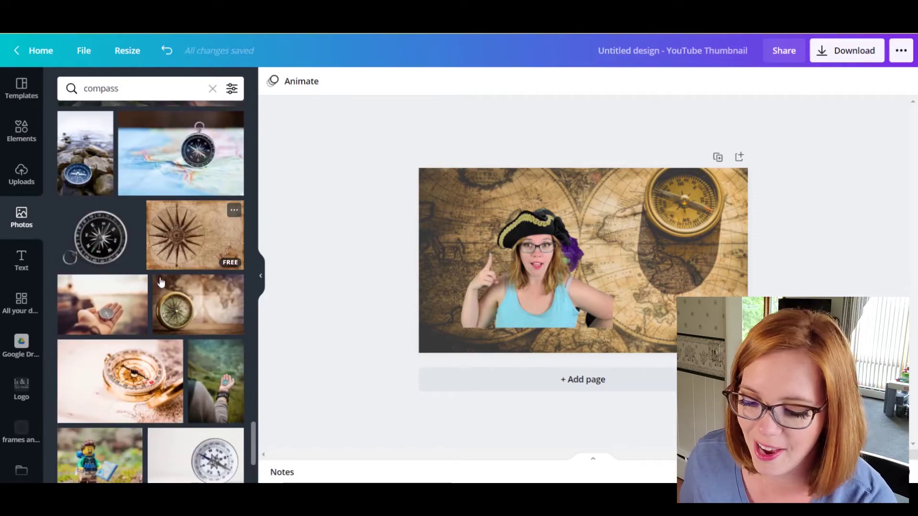
pyautogui.scroll(-7, 188, 247)
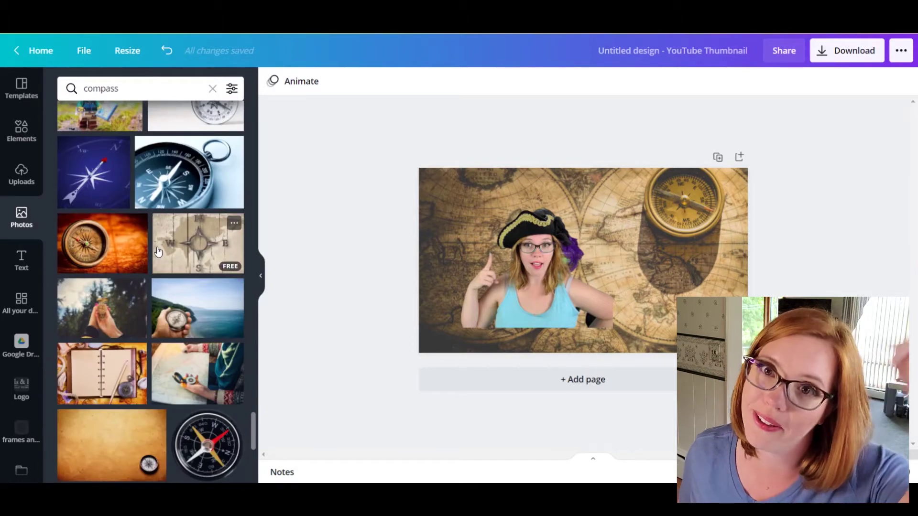
pyautogui.scroll(-1, 158, 252)
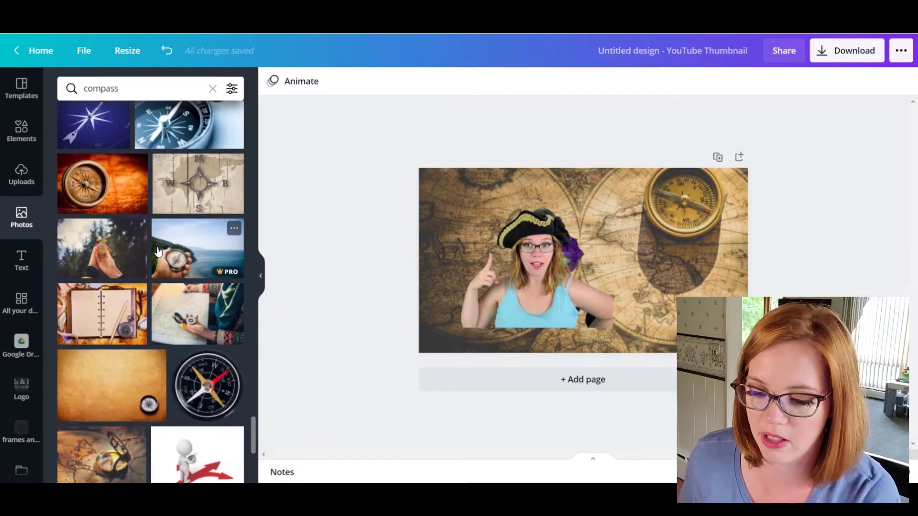
pyautogui.scroll(-3, 158, 252)
pyautogui.scroll(-3, 158, 252)
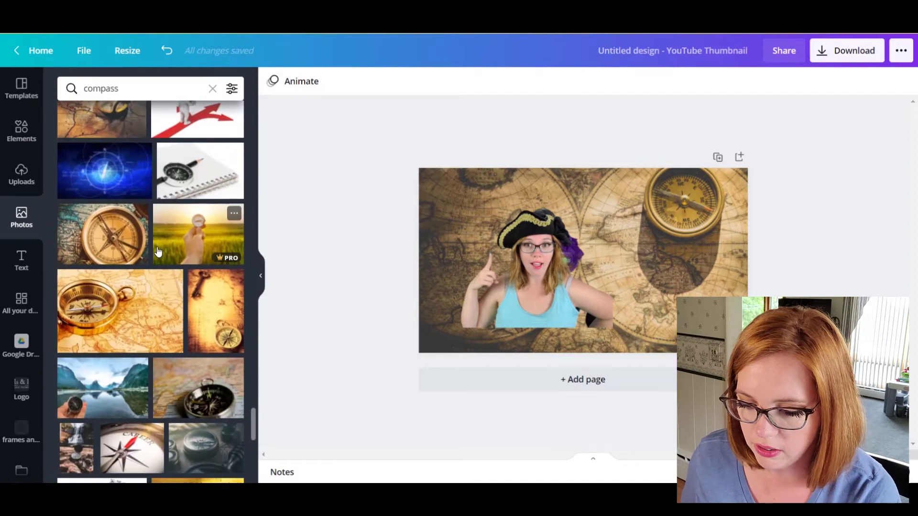
pyautogui.scroll(-2, 158, 252)
pyautogui.scroll(-2, 158, 252)
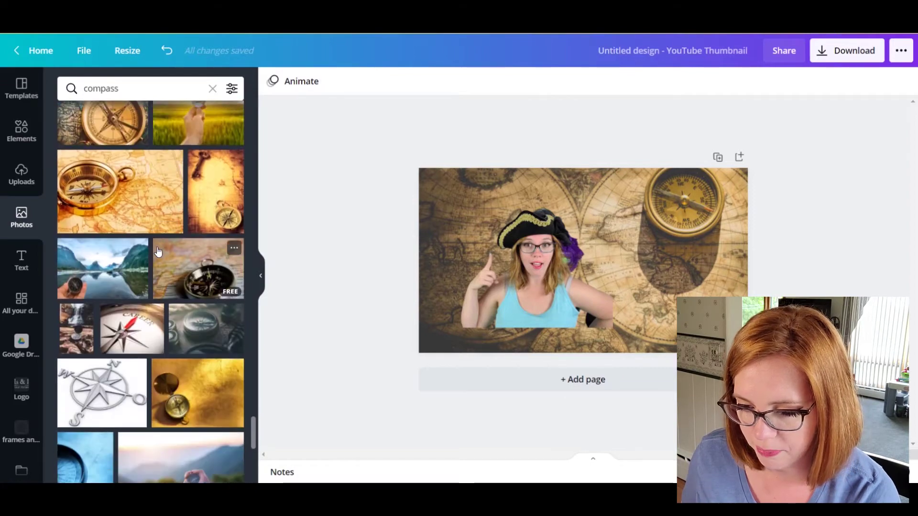
pyautogui.scroll(-2, 174, 263)
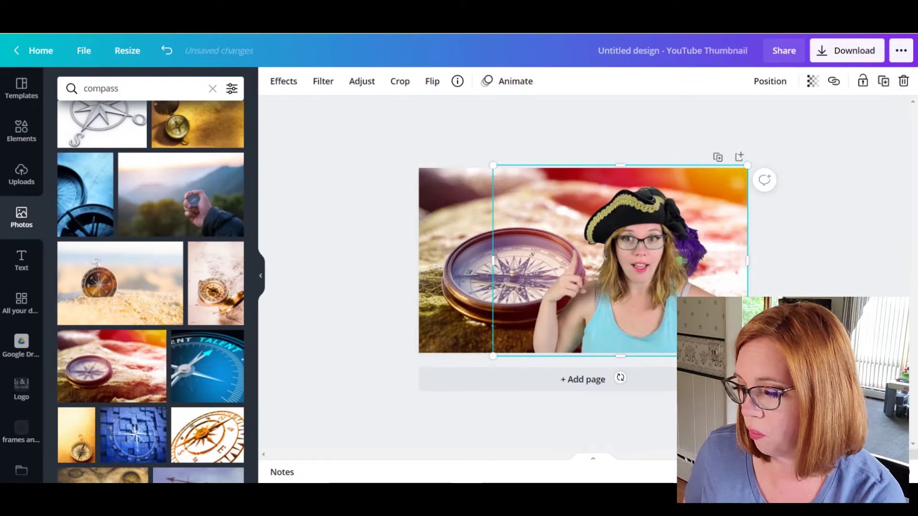
# Browse the image effects for the pirate-hat cutout and add the Glow shadow to it.
pyautogui.press('Escape')
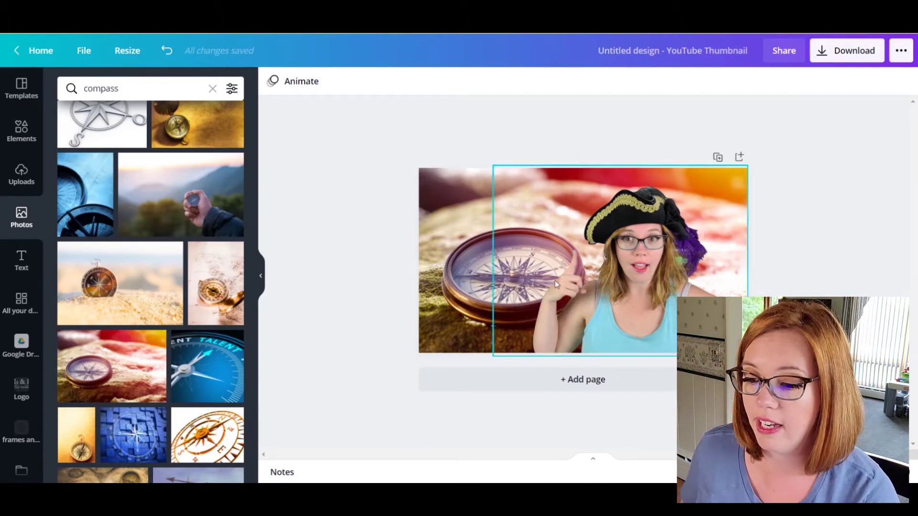
pyautogui.click(649, 300)
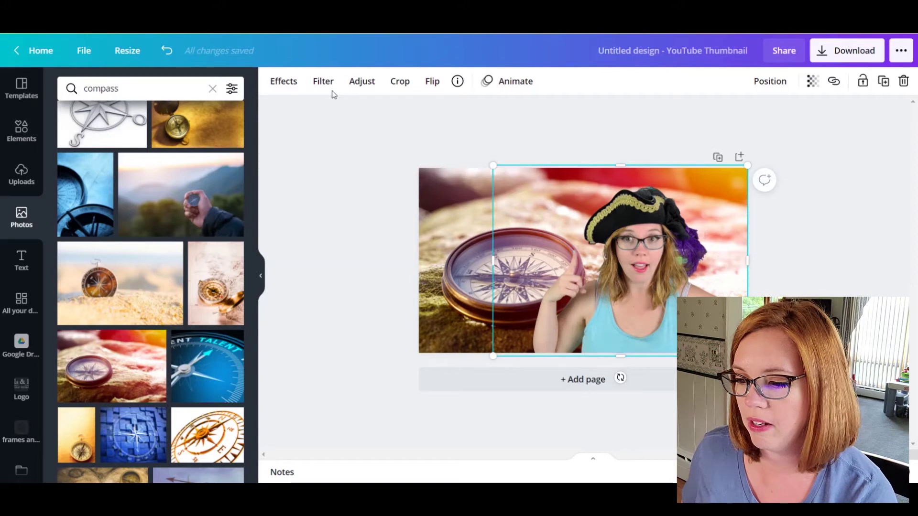
pyautogui.click(293, 79)
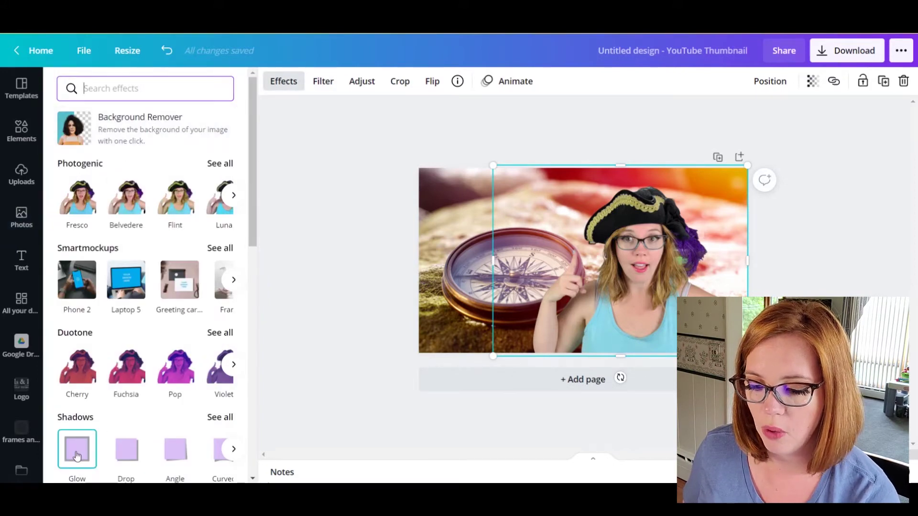
pyautogui.scroll(-4, 77, 450)
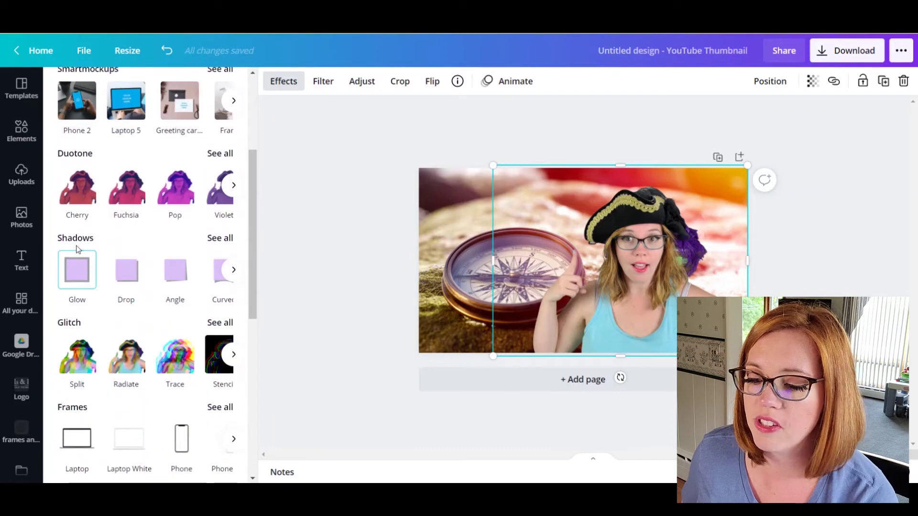
pyautogui.scroll(-2, 33, 242)
pyautogui.scroll(-8, 106, 242)
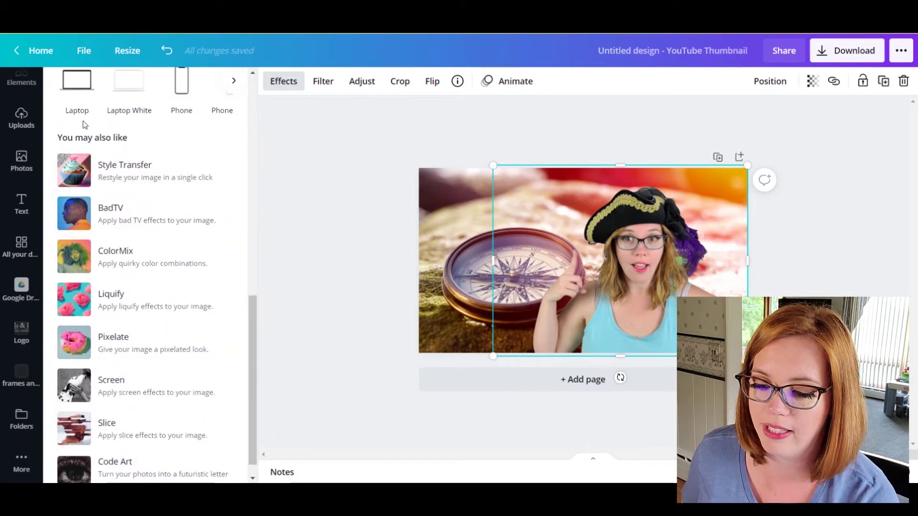
pyautogui.scroll(8, 115, 245)
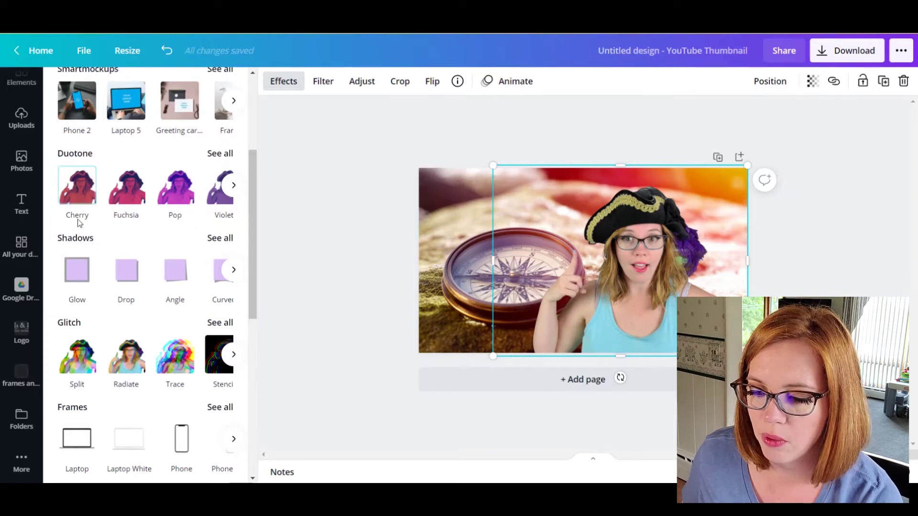
pyautogui.click(74, 275)
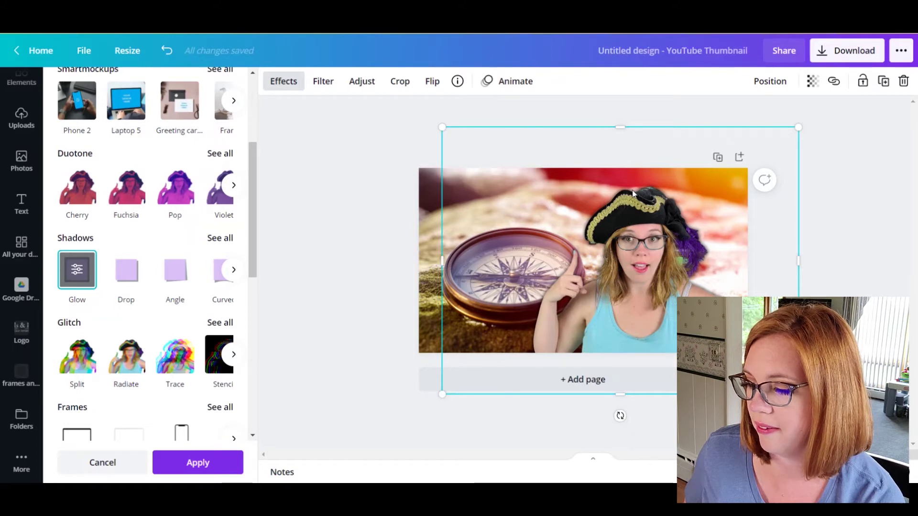
# Set the cutout's Glow shadow to blur 0, transparency 100 and size 6.
pyautogui.click(77, 272)
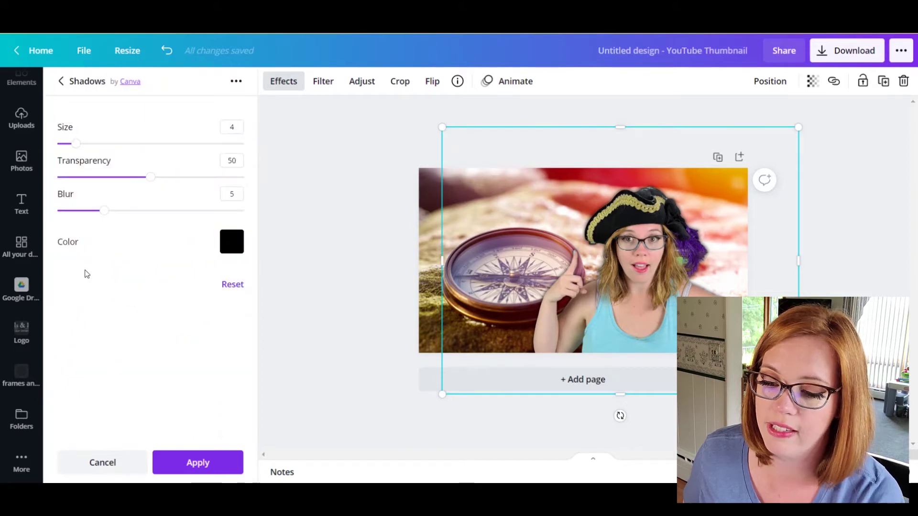
pyautogui.moveTo(104, 215); pyautogui.dragTo(55, 211)
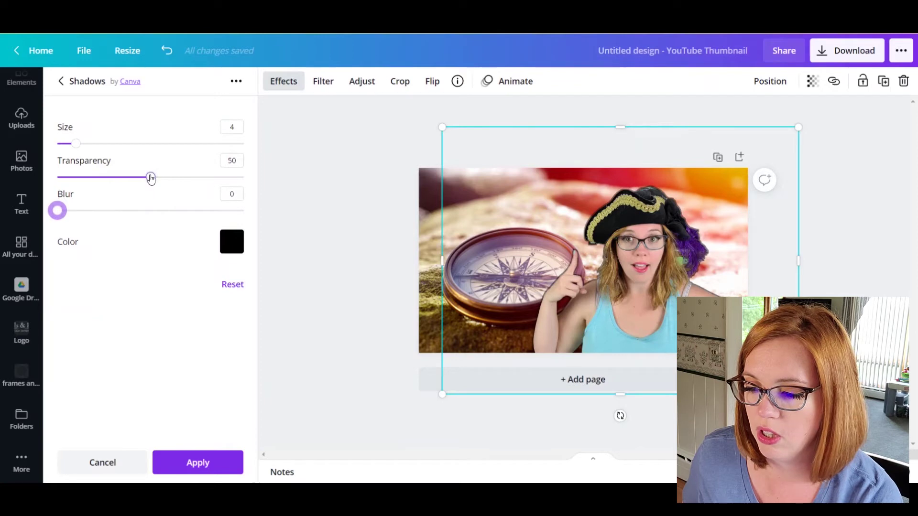
pyautogui.moveTo(149, 178); pyautogui.dragTo(255, 191)
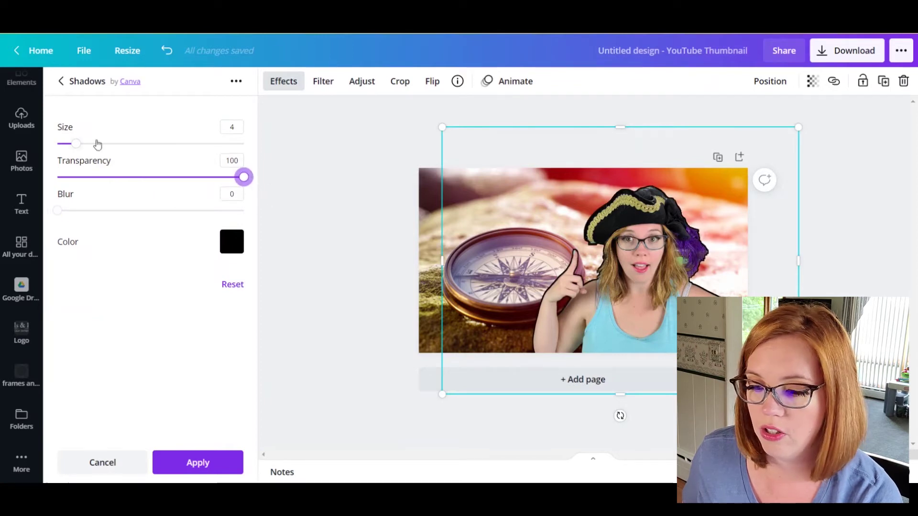
pyautogui.click(227, 128)
pyautogui.write('6')
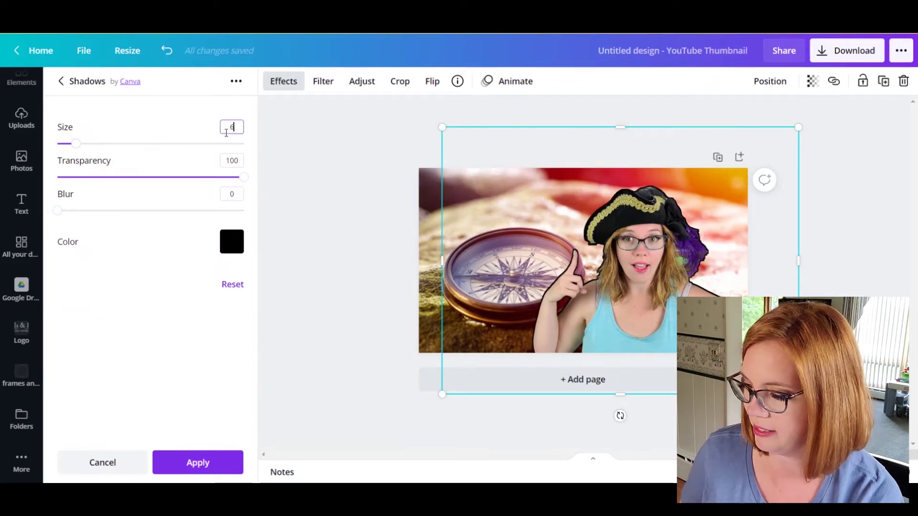
pyautogui.press('Return')
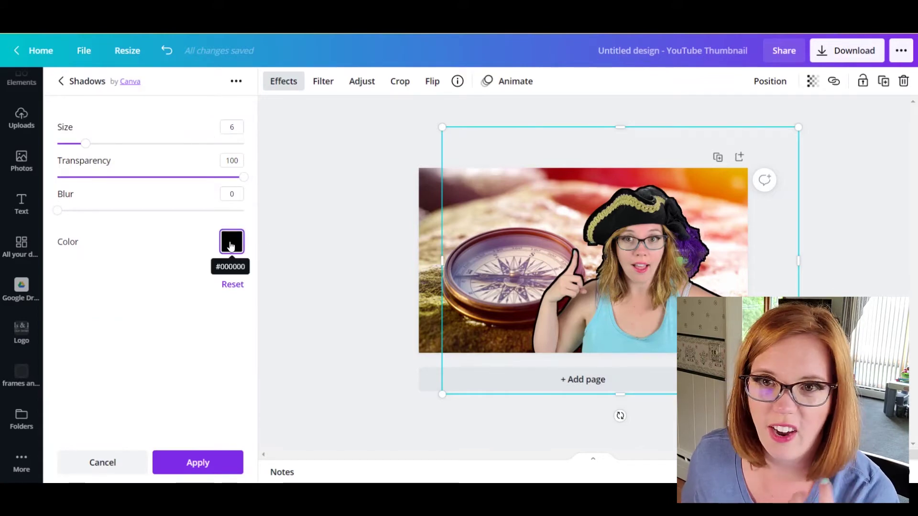
# Change the glow colour to white, set its size to 8 and apply the effect.
pyautogui.click(230, 246)
pyautogui.click(266, 297)
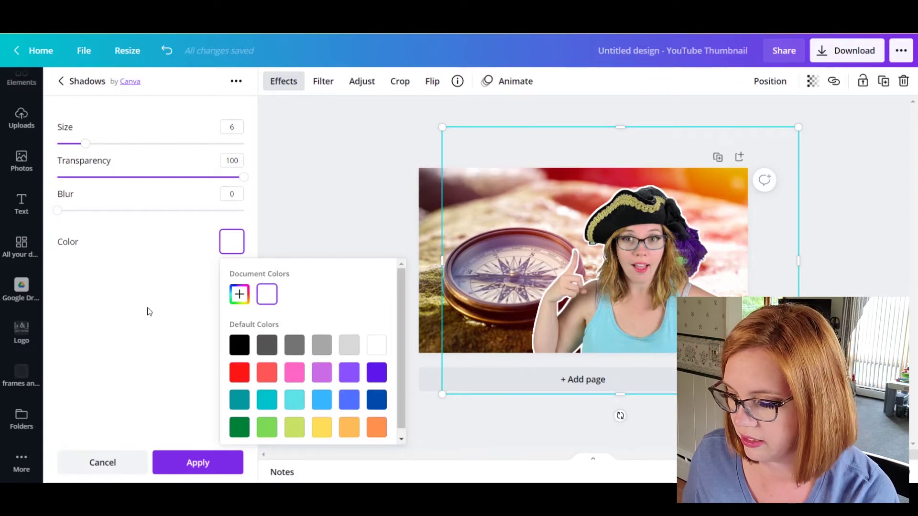
pyautogui.click(182, 310)
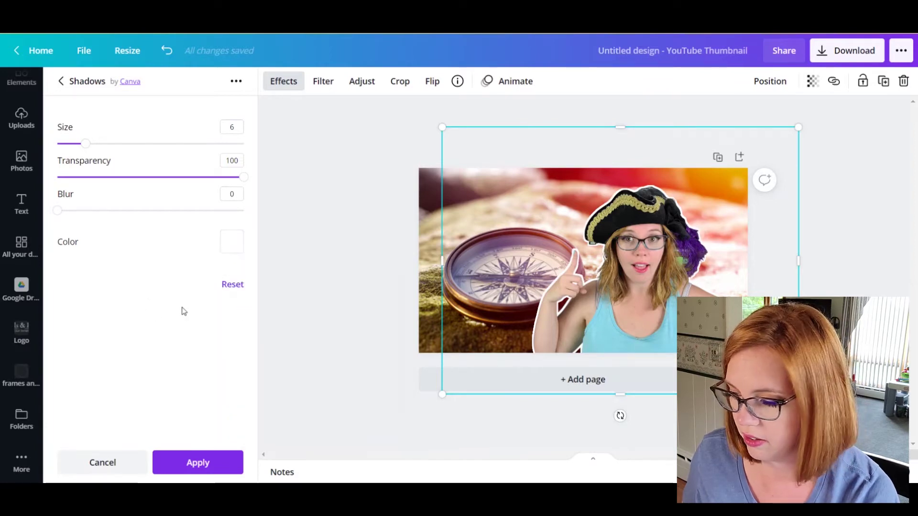
pyautogui.click(236, 130)
pyautogui.write('8')
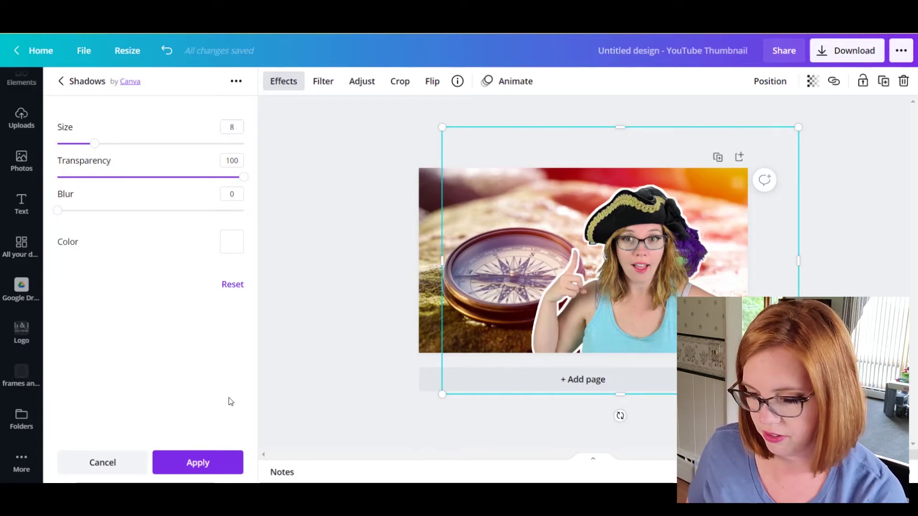
pyautogui.click(194, 470)
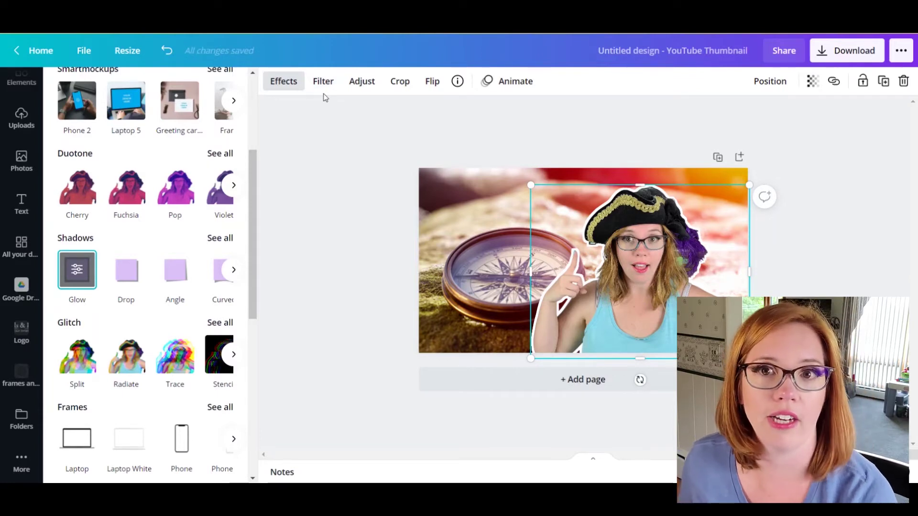
# Adjust the cutout photo to brightness 10, contrast 15 and saturation 25.
pyautogui.click(283, 82)
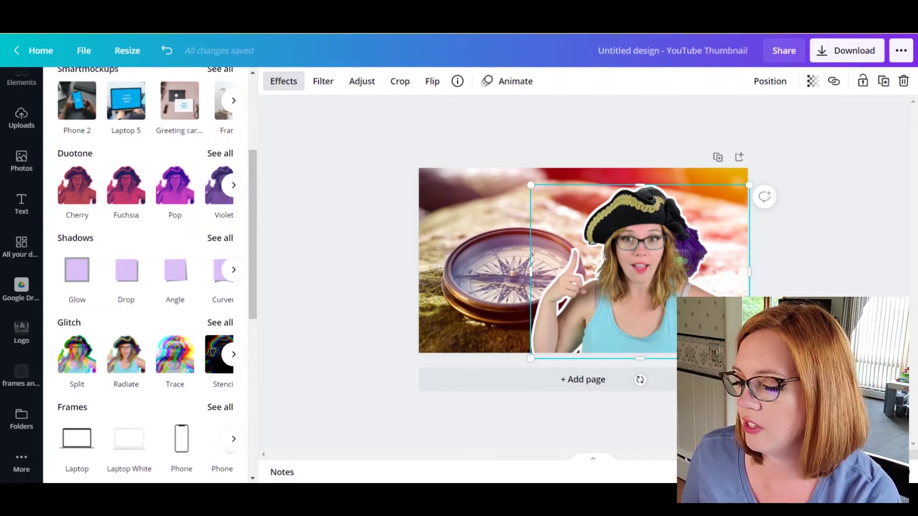
pyautogui.click(362, 82)
pyautogui.click(244, 110)
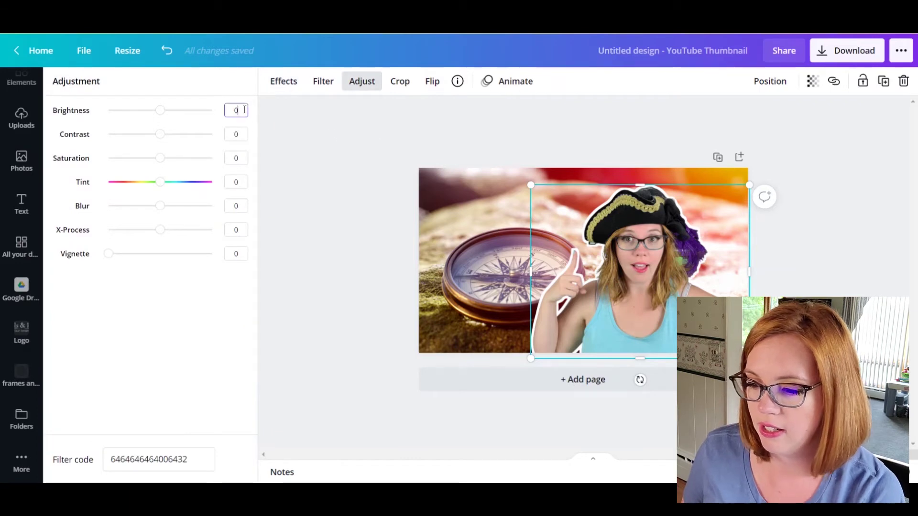
pyautogui.write('10')
pyautogui.press('Tab')
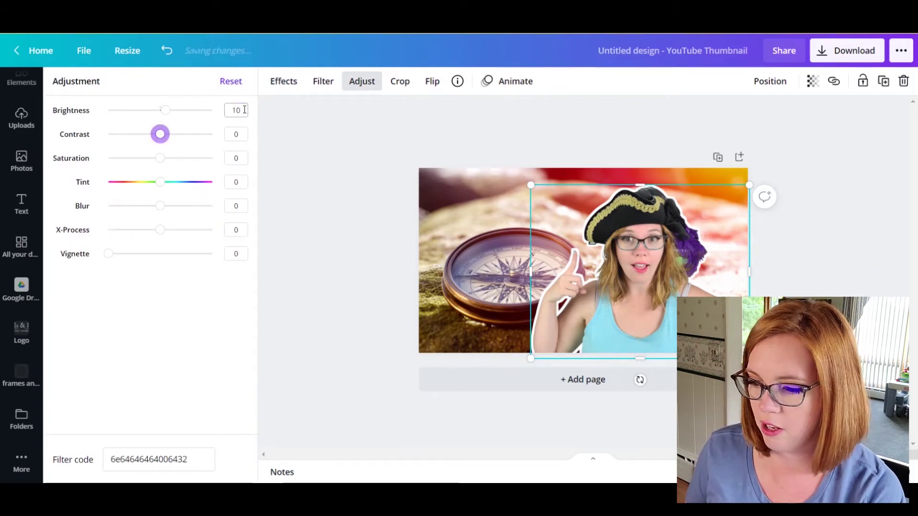
pyautogui.click(246, 134)
pyautogui.press('BackSpace')
pyautogui.write('15')
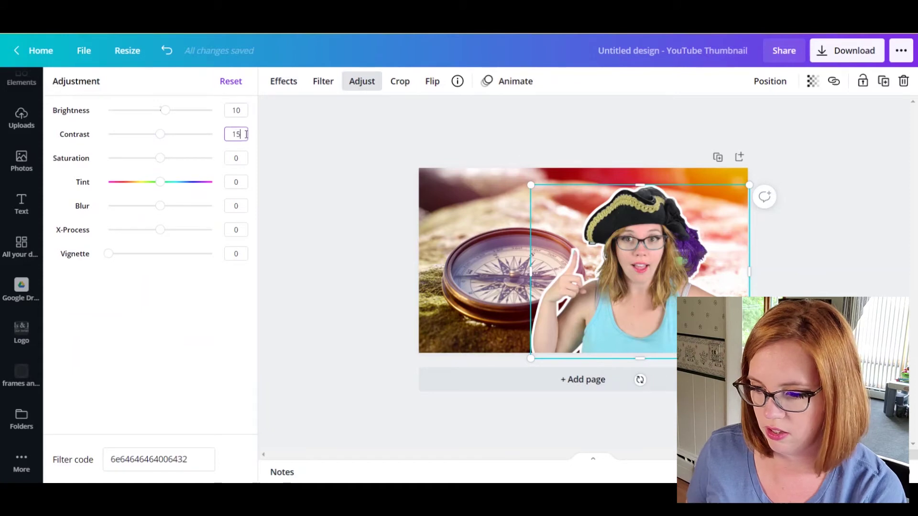
pyautogui.press('Tab')
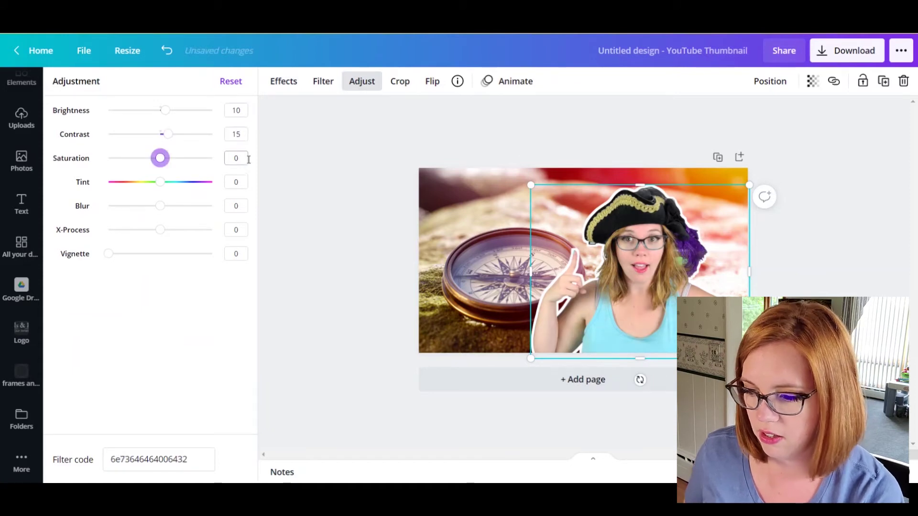
pyautogui.click(244, 158)
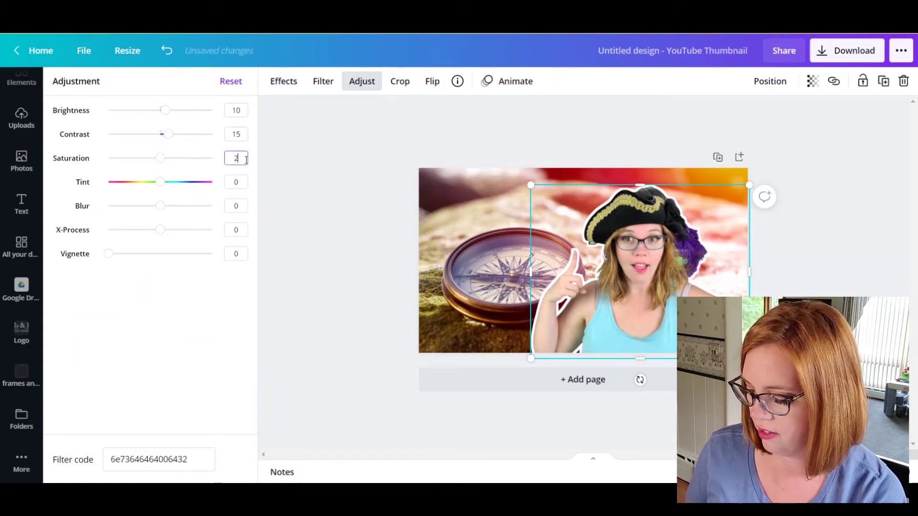
pyautogui.write('25')
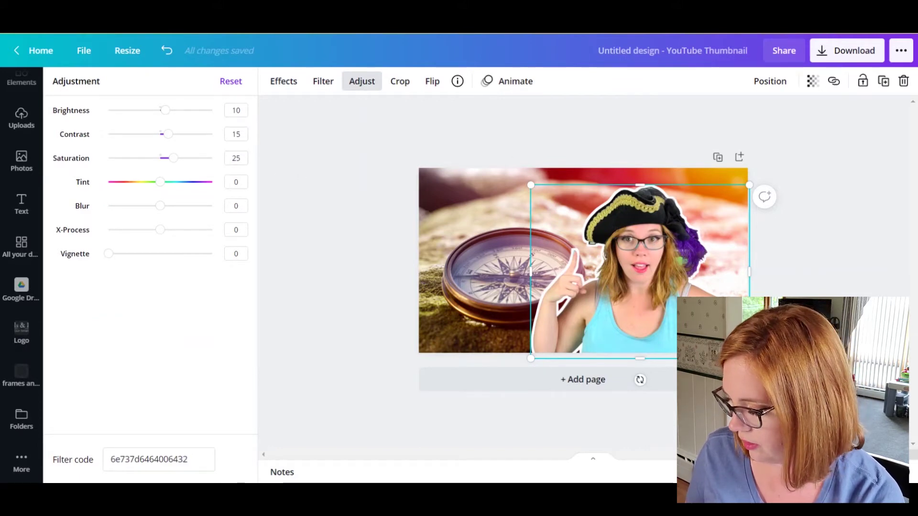
# Refine the cutout to saturation 34 and contrast 20, try brightness 5, settle on brightness 10, and deselect the photo.
pyautogui.moveTo(172, 160); pyautogui.dragTo(177, 161)
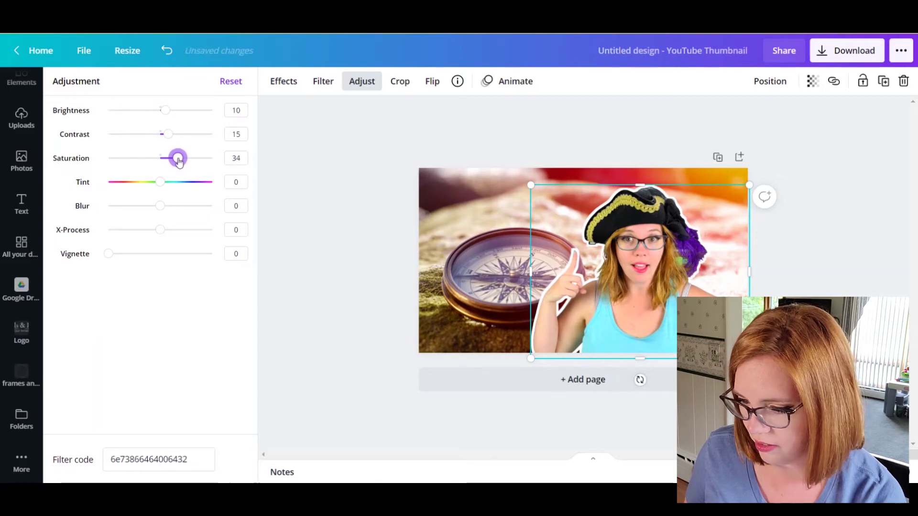
pyautogui.doubleClick(235, 134)
pyautogui.write('20')
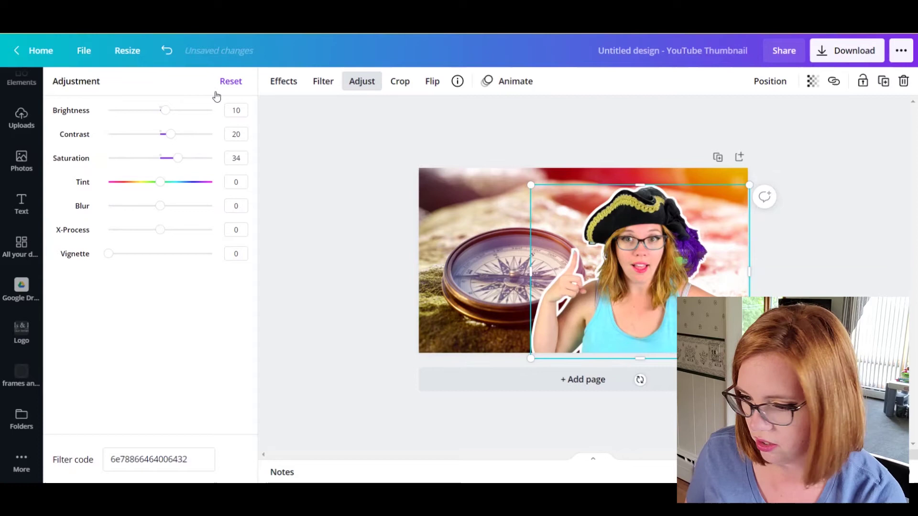
pyautogui.doubleClick(231, 111)
pyautogui.write('0')
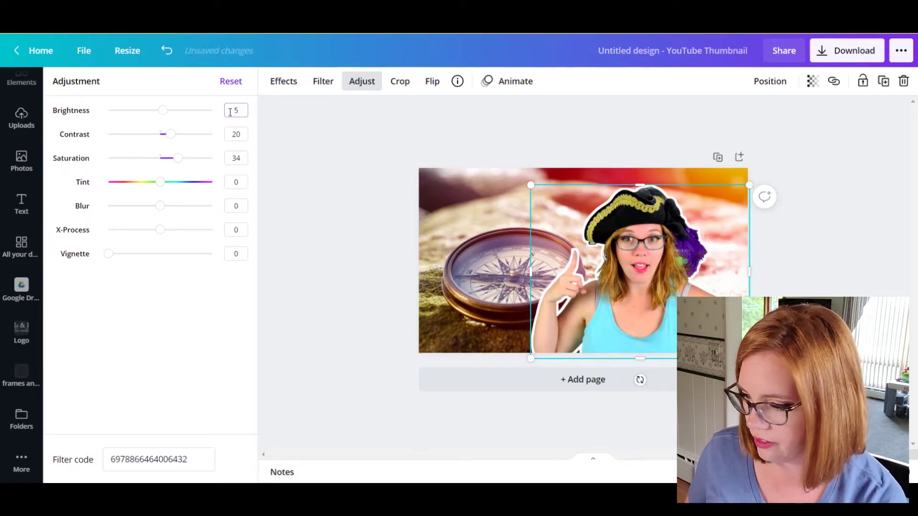
pyautogui.write('510')
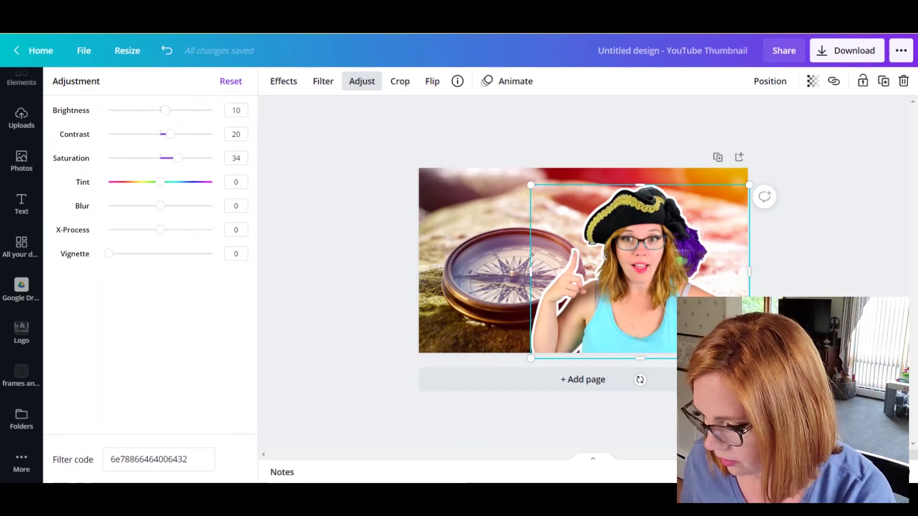
pyautogui.click(613, 270)
pyautogui.click(844, 262)
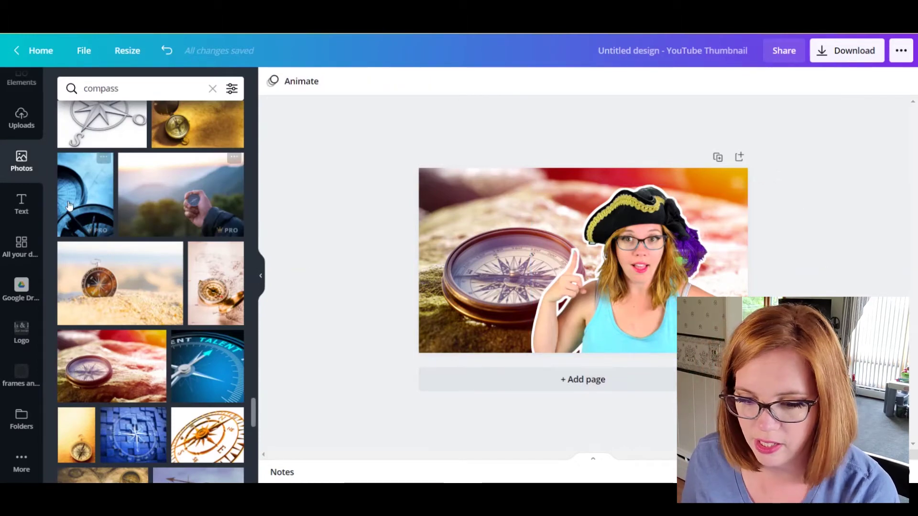
# Add a heading text box to the thumbnail and place it above the compass.
pyautogui.click(20, 209)
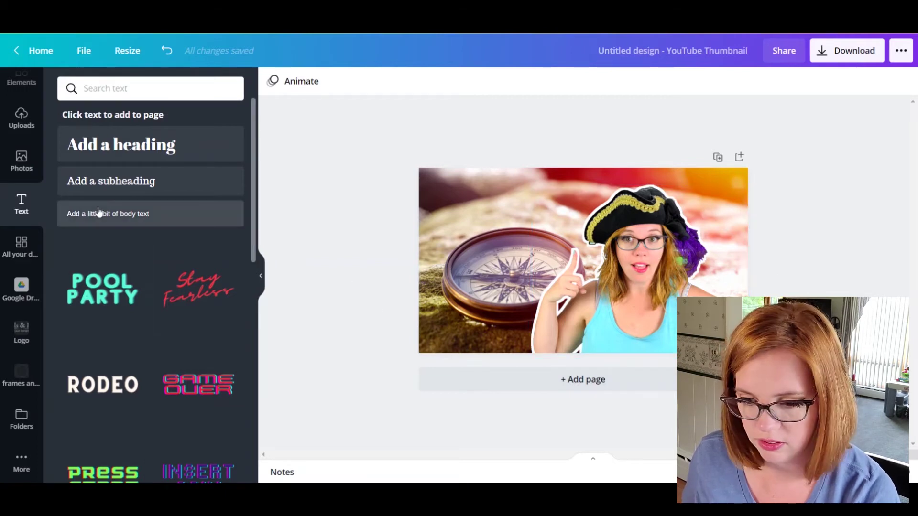
pyautogui.click(162, 147)
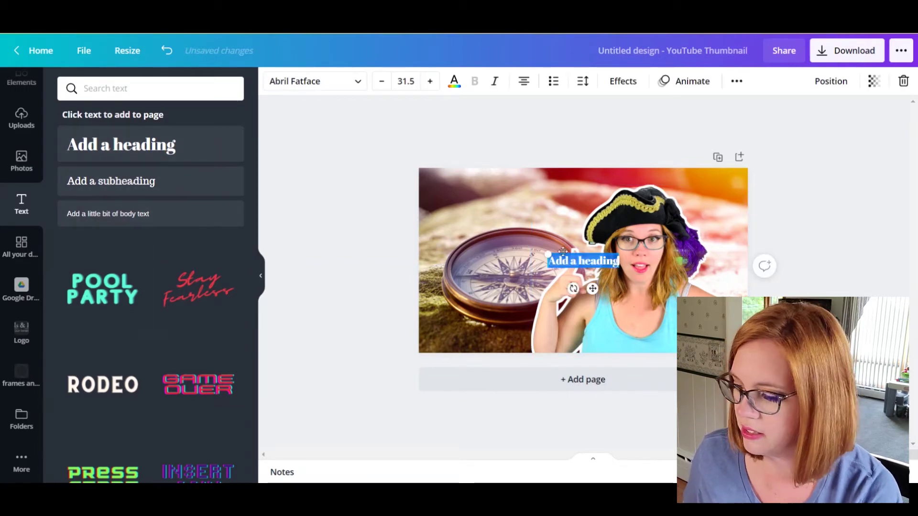
pyautogui.click(373, 239)
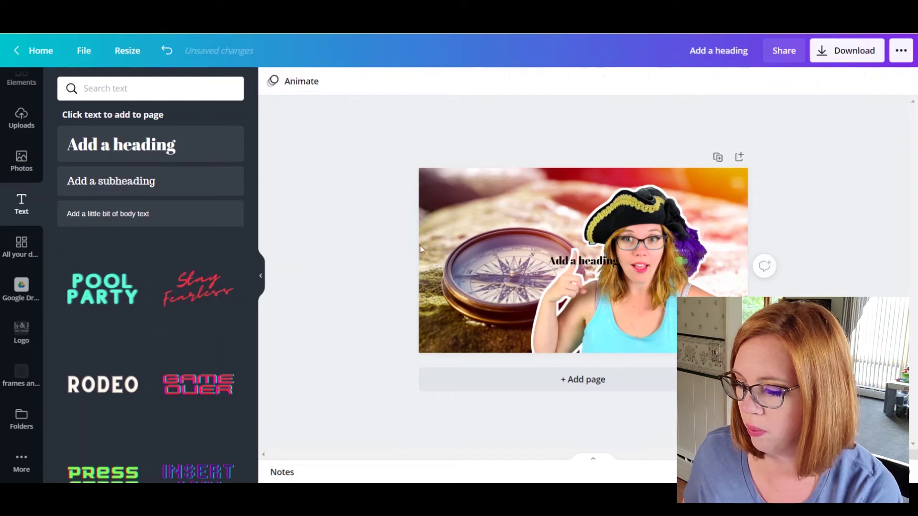
pyautogui.moveTo(580, 260); pyautogui.dragTo(496, 208)
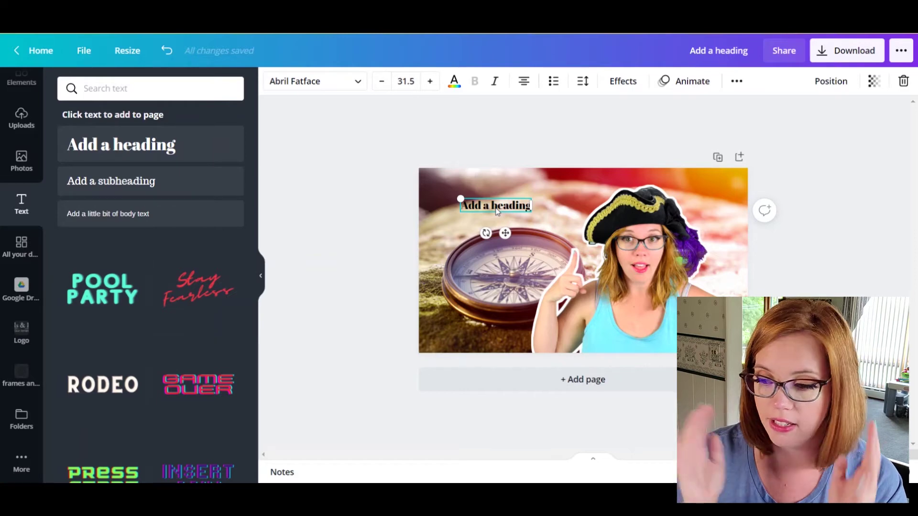
# Try "Clarity" as the heading text, replace it with "where does your compass point?" and break it over three lines.
pyautogui.doubleClick(497, 210)
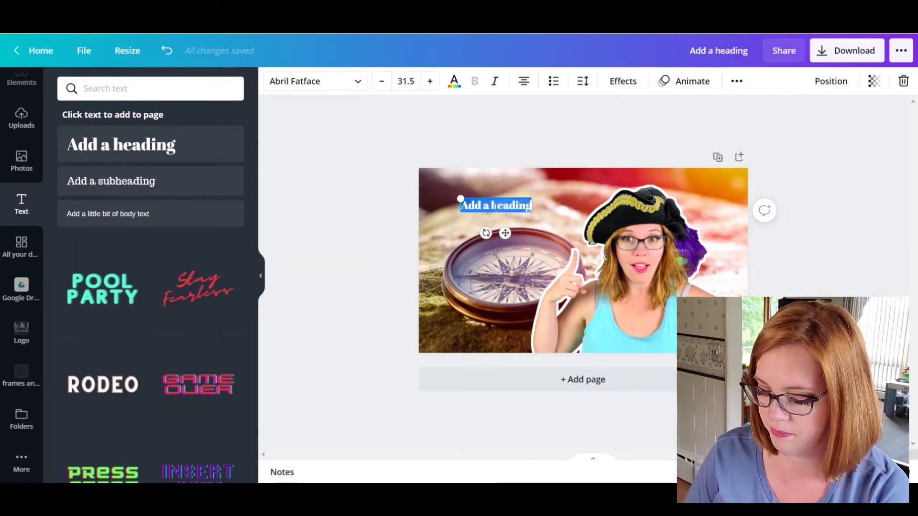
pyautogui.write('Clarity')
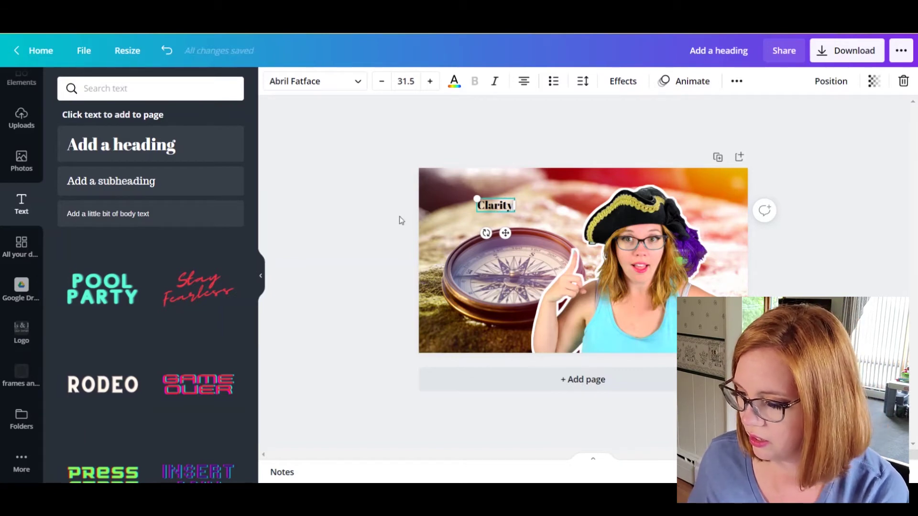
pyautogui.doubleClick(494, 206)
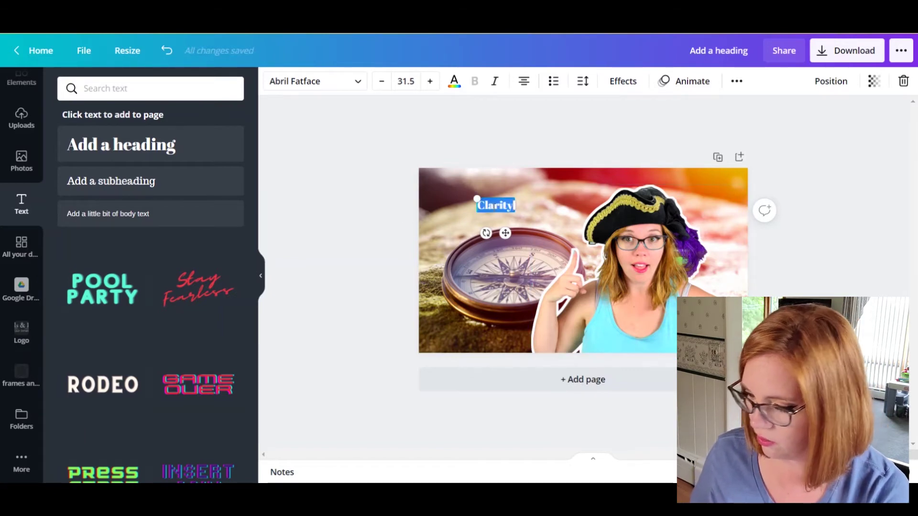
pyautogui.write('where doe')
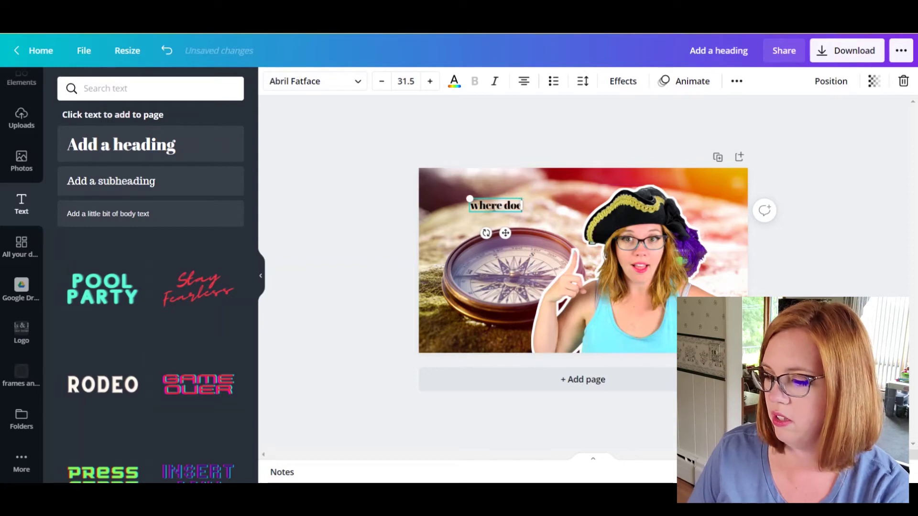
pyautogui.write('s your compass point?')
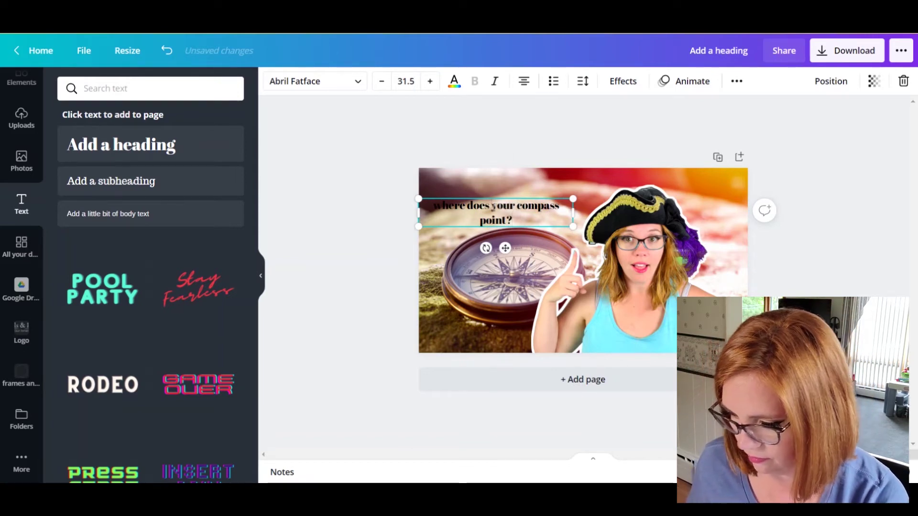
pyautogui.hotkey('ctrl', 'z')
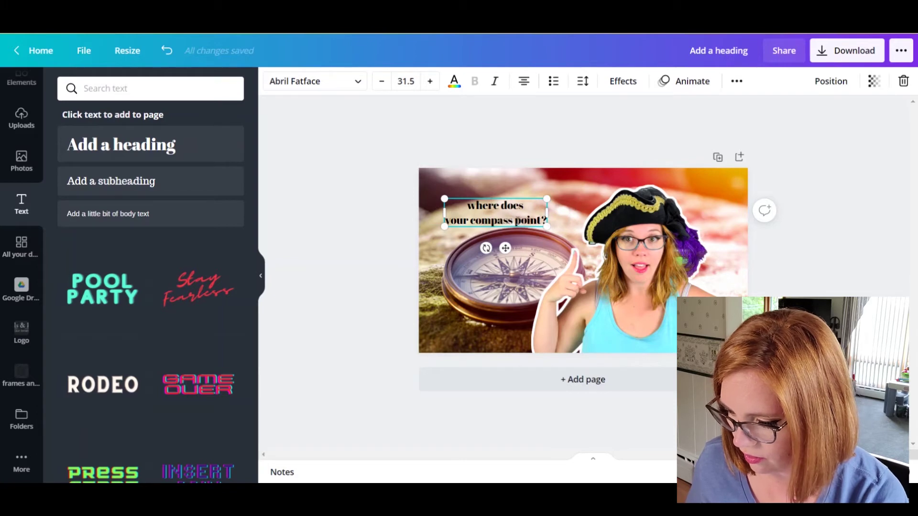
pyautogui.hotkey('ctrl', 'z')
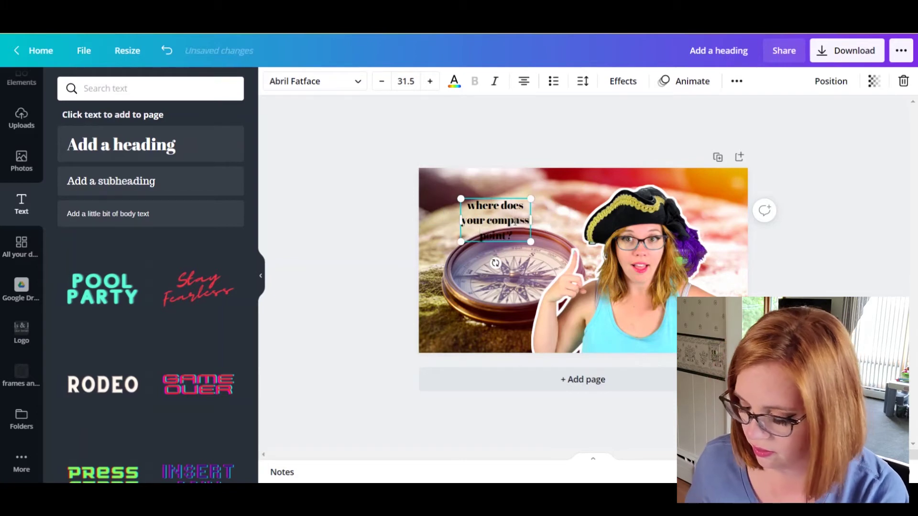
# Enlarge the heading to font size 92.5 and move it over the compass near the thumbnail's upper edge.
pyautogui.moveTo(530, 242); pyautogui.dragTo(666, 324)
pyautogui.click(322, 185)
pyautogui.moveTo(517, 248); pyautogui.dragTo(485, 230)
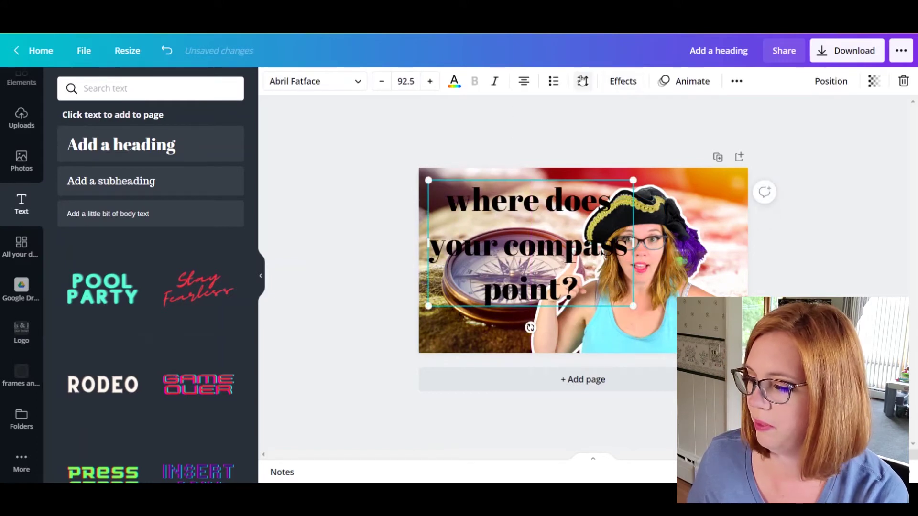
# Set the heading's line spacing to 1.
pyautogui.click(583, 83)
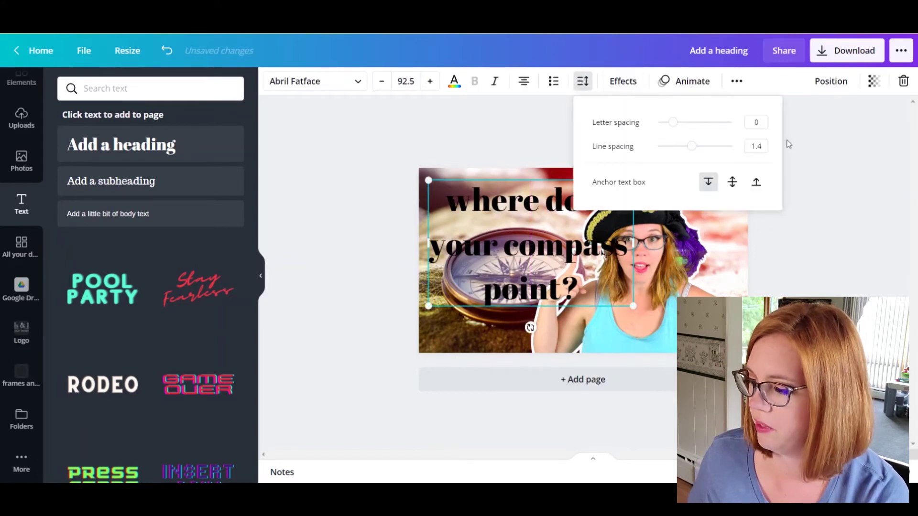
pyautogui.click(756, 146)
pyautogui.write('1')
pyautogui.press('Return')
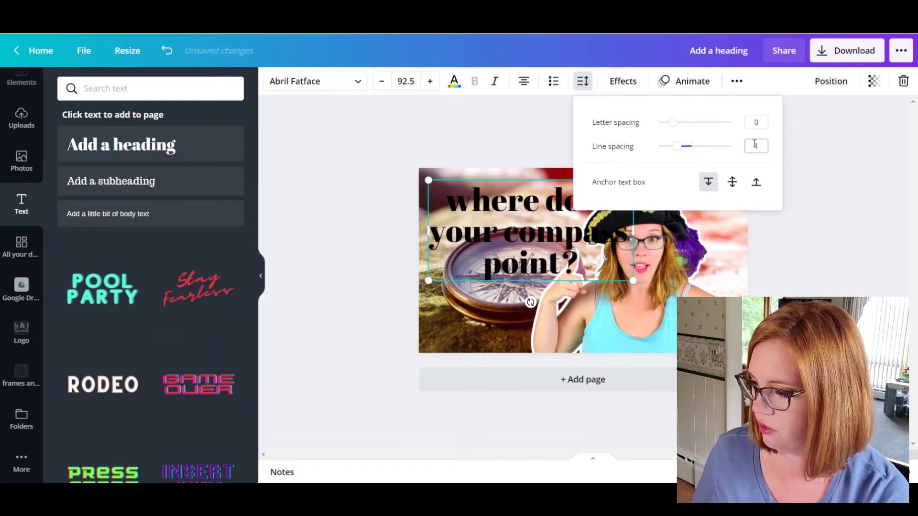
pyautogui.click(443, 214)
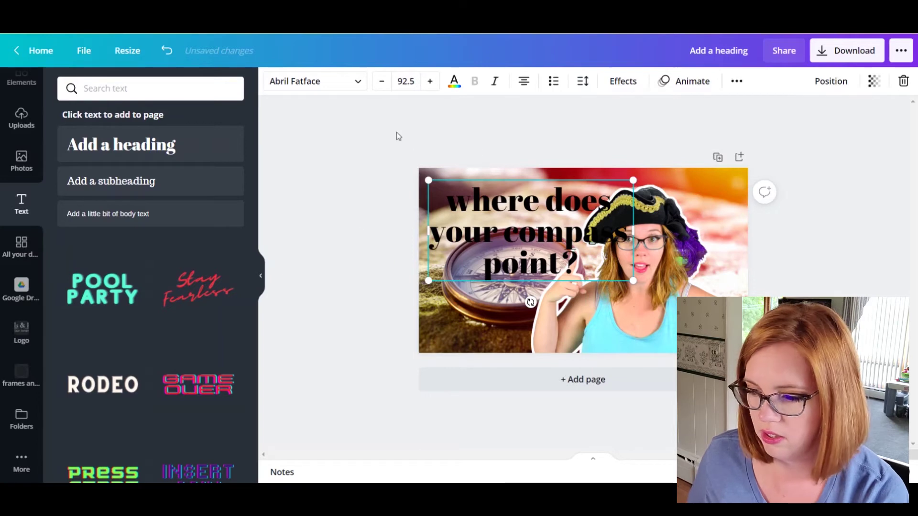
# Change the heading font to Open Sans Condensed and make the text uppercase and bold.
pyautogui.click(348, 80)
pyautogui.click(131, 212)
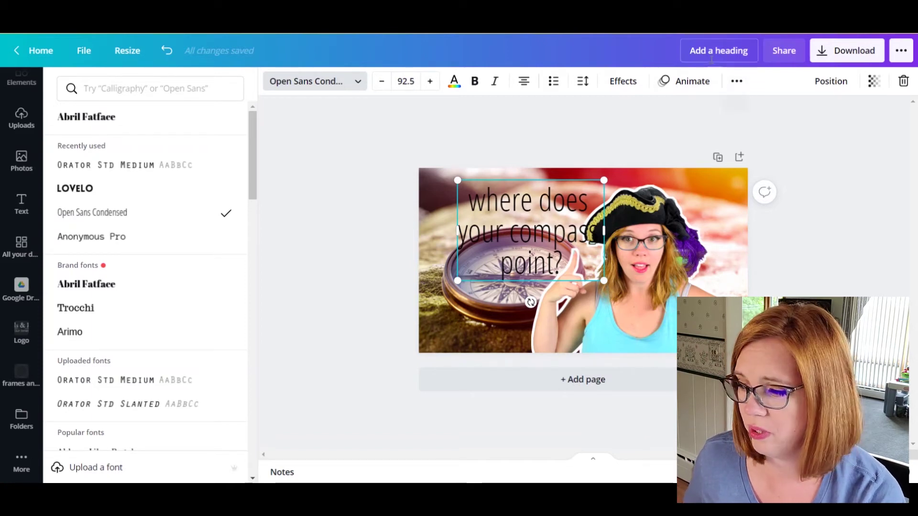
pyautogui.click(736, 83)
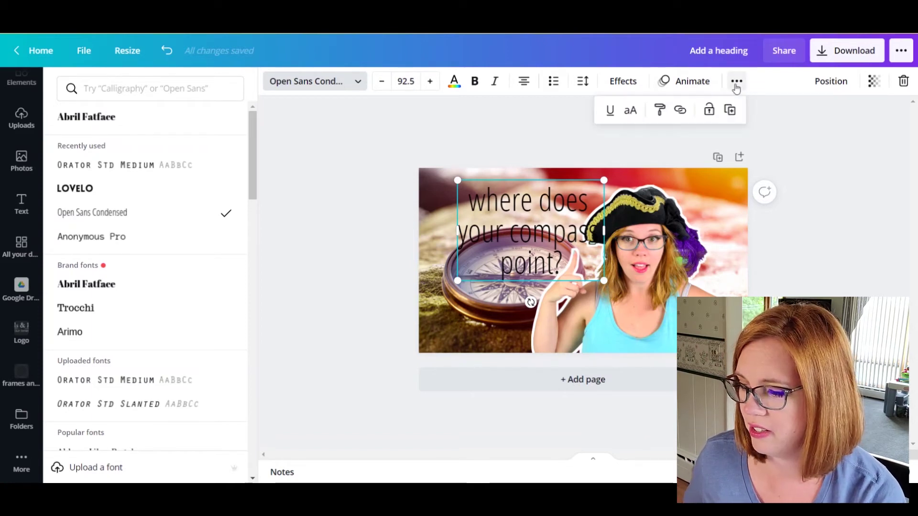
pyautogui.click(630, 110)
pyautogui.click(478, 82)
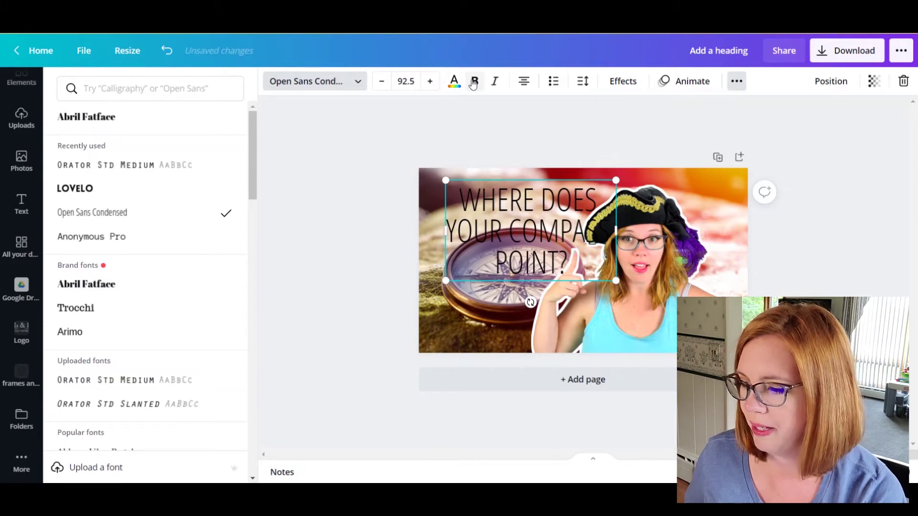
# Move the pirate-hat cutout toward the lower corner, clear of the heading, and tilt it toward the text.
pyautogui.moveTo(644, 308); pyautogui.dragTo(674, 320)
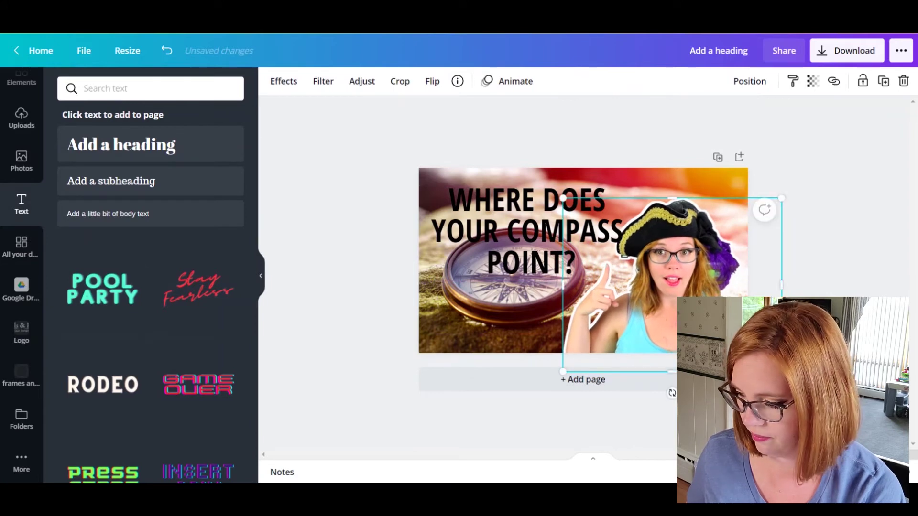
pyautogui.moveTo(672, 393); pyautogui.dragTo(716, 385)
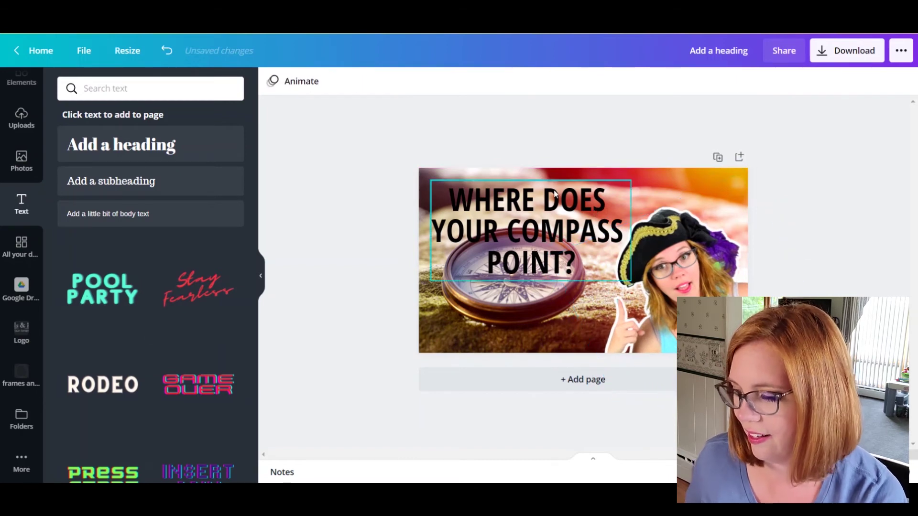
# Duplicate the heading, give the copy a white Hollow effect and align it over the original text.
pyautogui.click(535, 223)
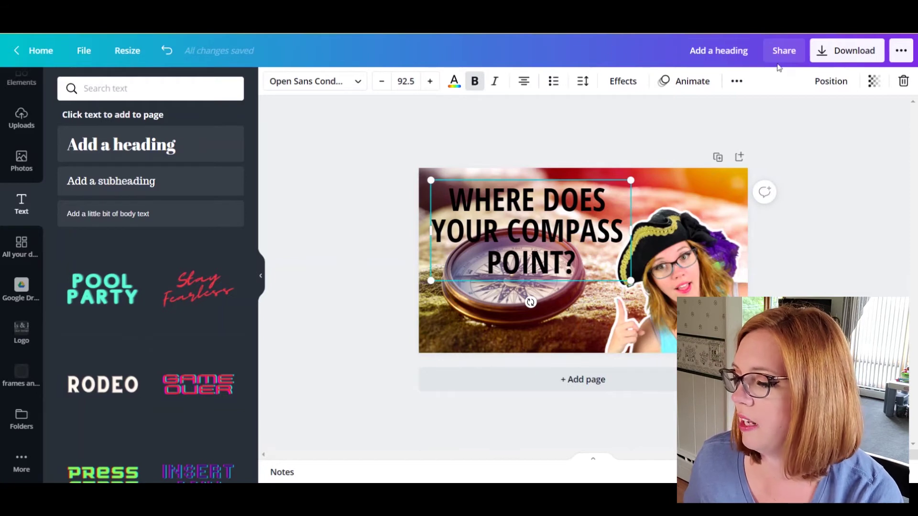
pyautogui.click(738, 82)
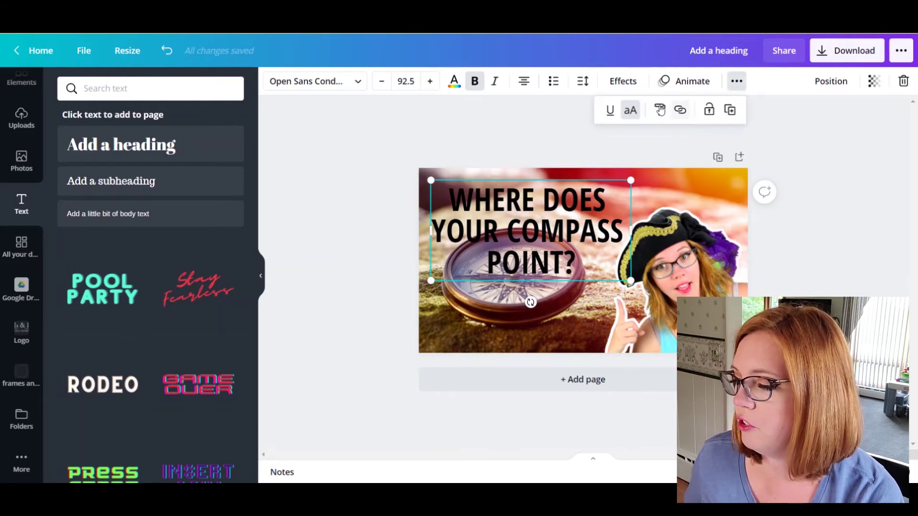
pyautogui.click(730, 111)
pyautogui.click(623, 81)
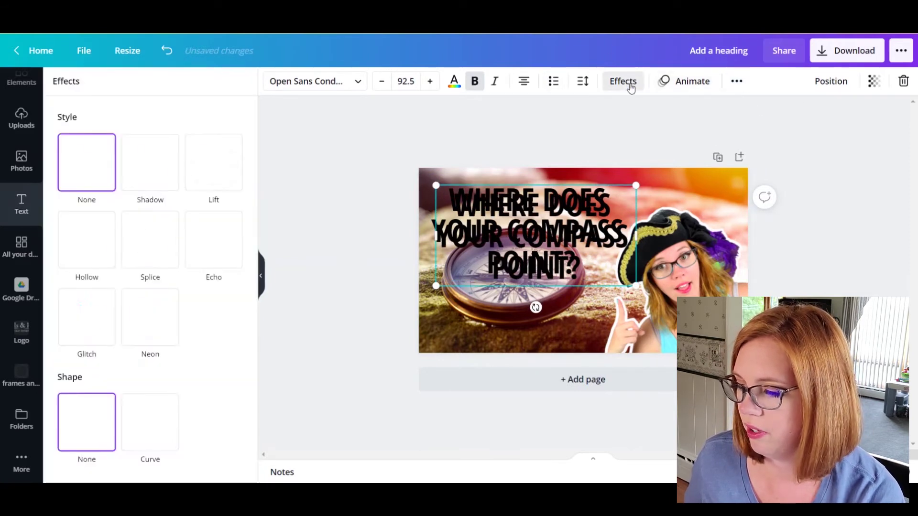
pyautogui.click(88, 257)
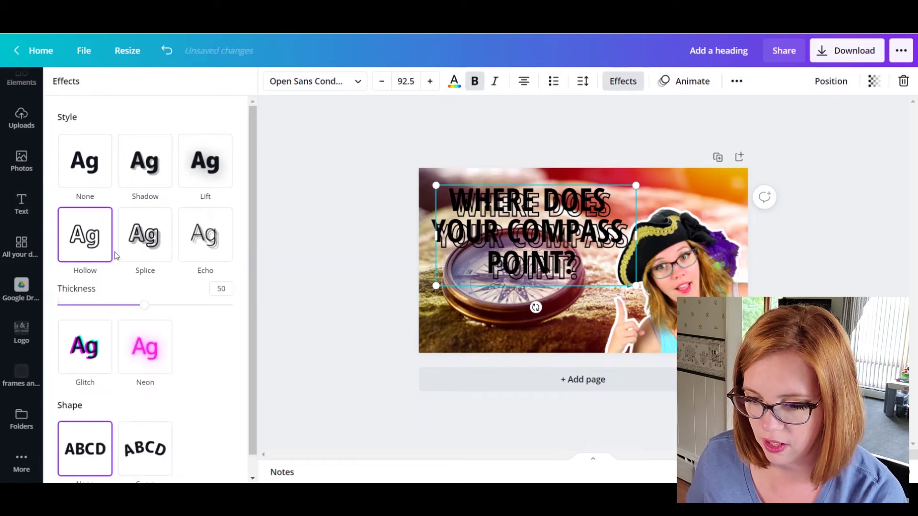
pyautogui.click(455, 81)
pyautogui.click(133, 151)
pyautogui.moveTo(540, 234); pyautogui.dragTo(534, 228)
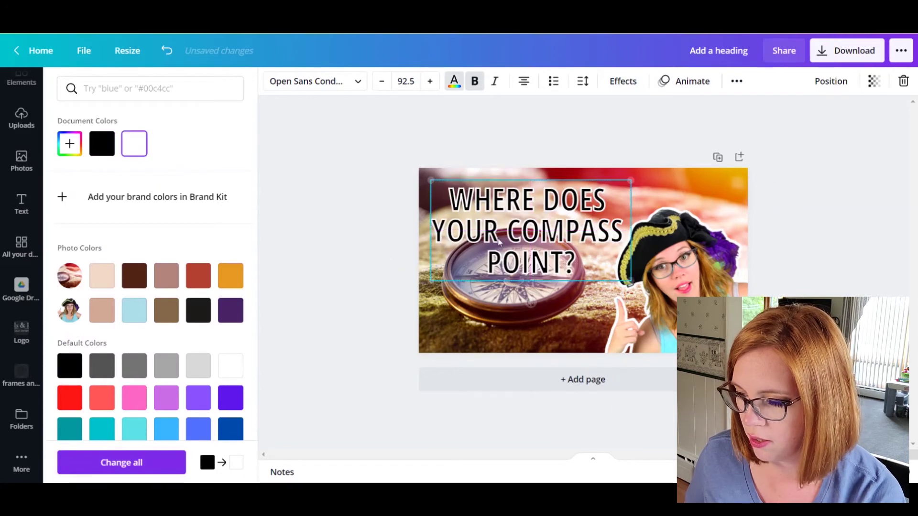
# Pull the white hollow copy off the heading and delete it.
pyautogui.press('Escape')
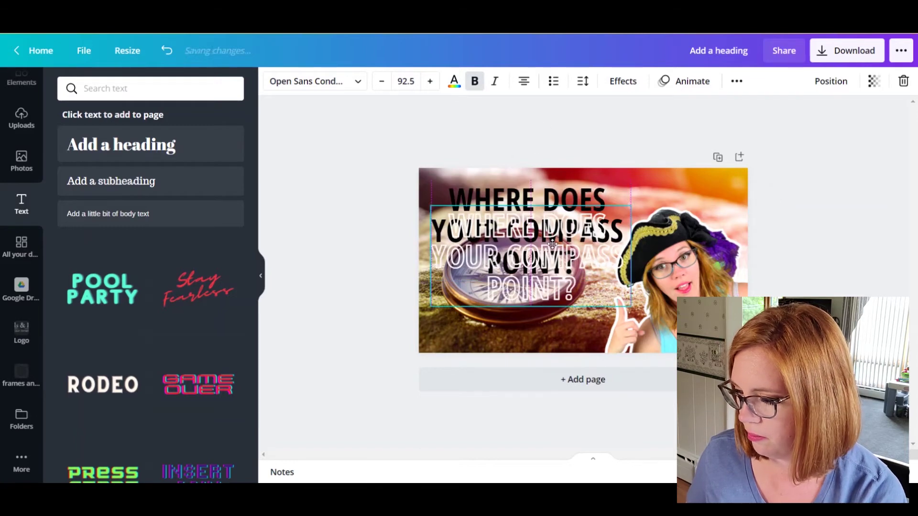
pyautogui.press('Escape')
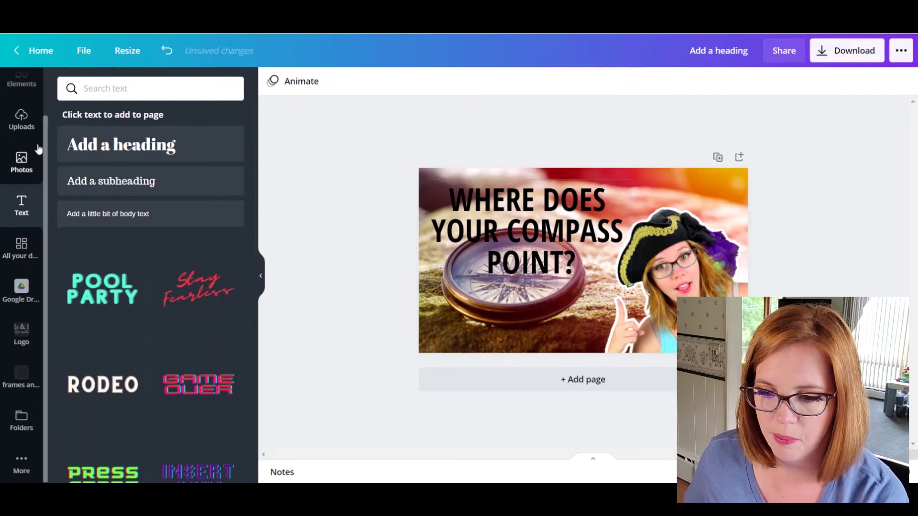
# Add a square shape and reshape it into a wide bar covering the heading's first line, "WHERE DOES".
pyautogui.scroll(2, 9, 134)
pyautogui.click(21, 133)
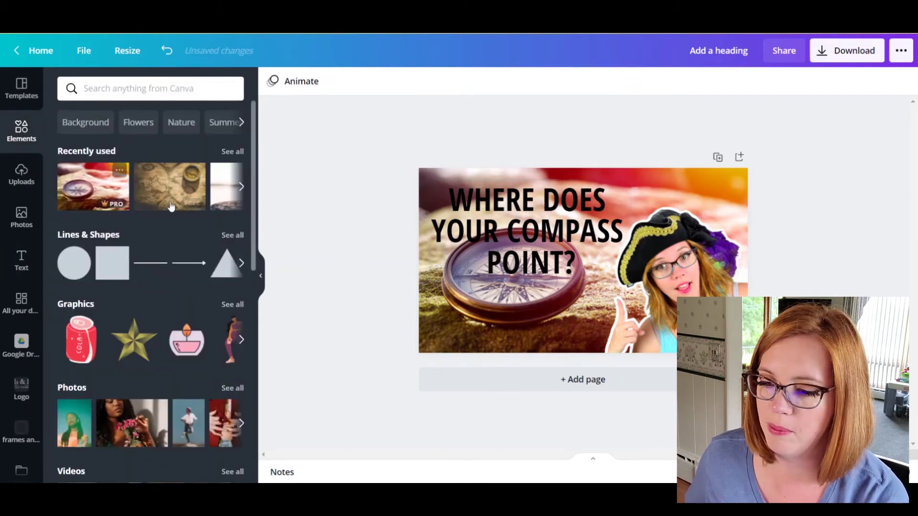
pyautogui.click(111, 263)
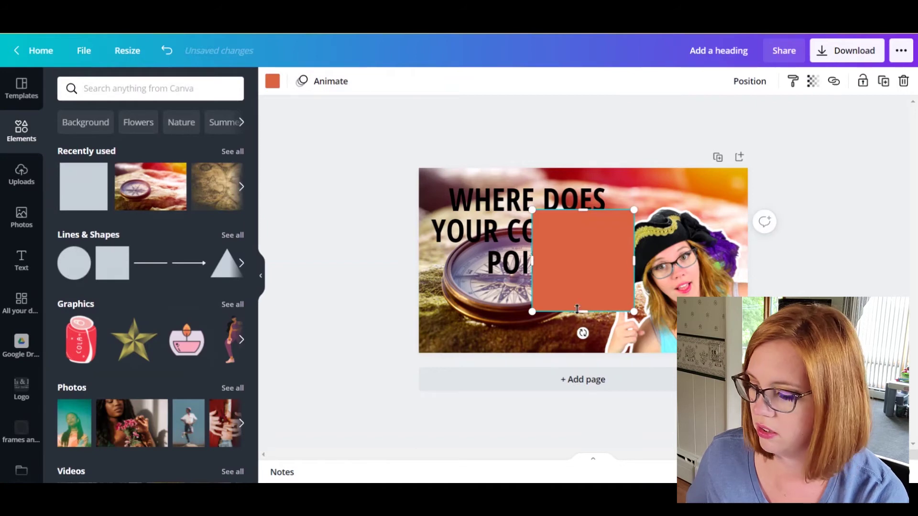
pyautogui.moveTo(582, 312); pyautogui.dragTo(607, 203)
pyautogui.moveTo(527, 178)
pyautogui.mouseDown()
pyautogui.moveTo(525, 193)
pyautogui.moveTo(523, 182)
pyautogui.mouseUp()
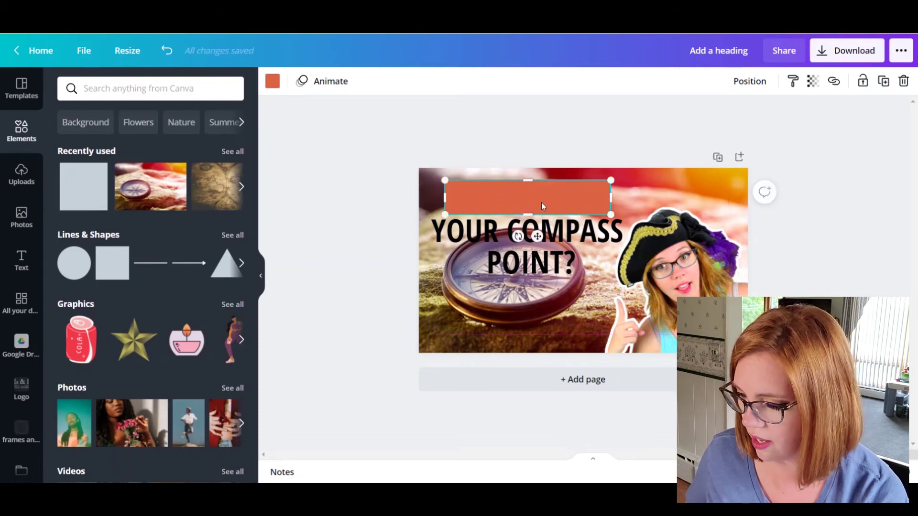
# Duplicate the bar, place the copy over "YOUR COMPASS" and widen it to about 758 by 135.
pyautogui.click(886, 82)
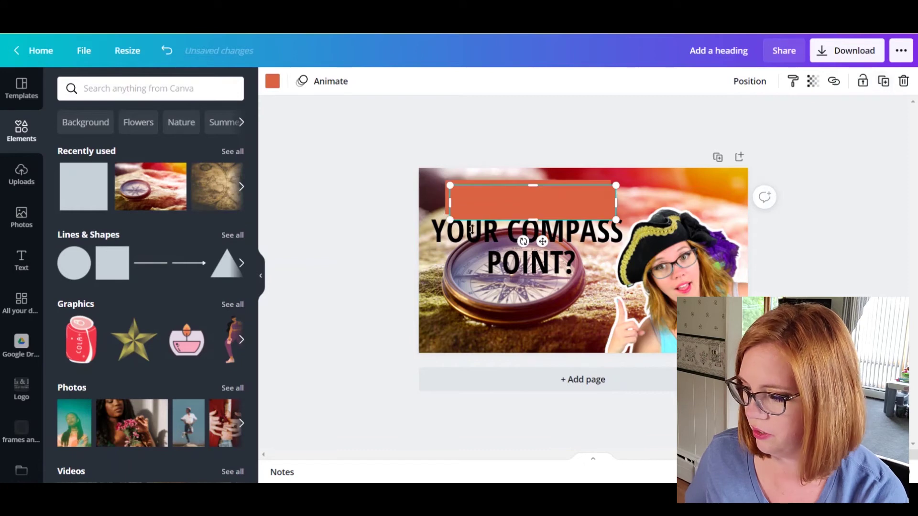
pyautogui.moveTo(531, 201); pyautogui.dragTo(526, 223)
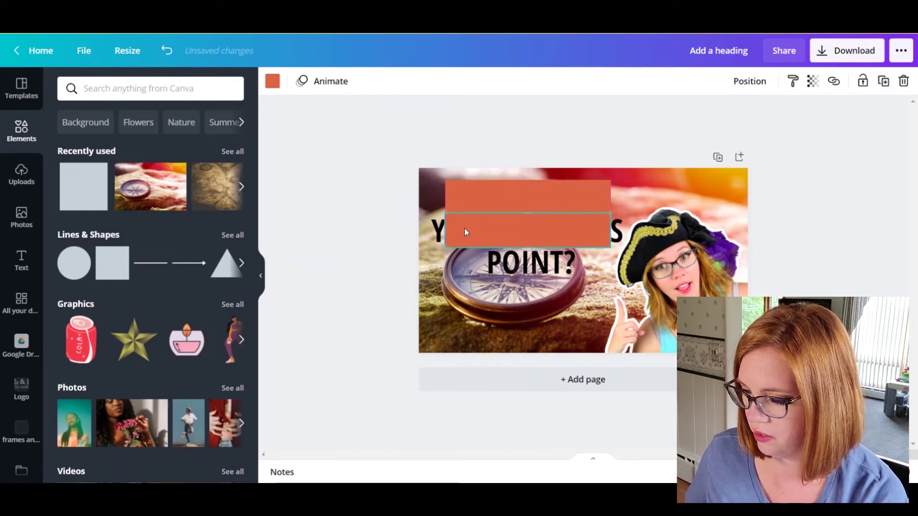
pyautogui.moveTo(445, 230); pyautogui.dragTo(430, 230)
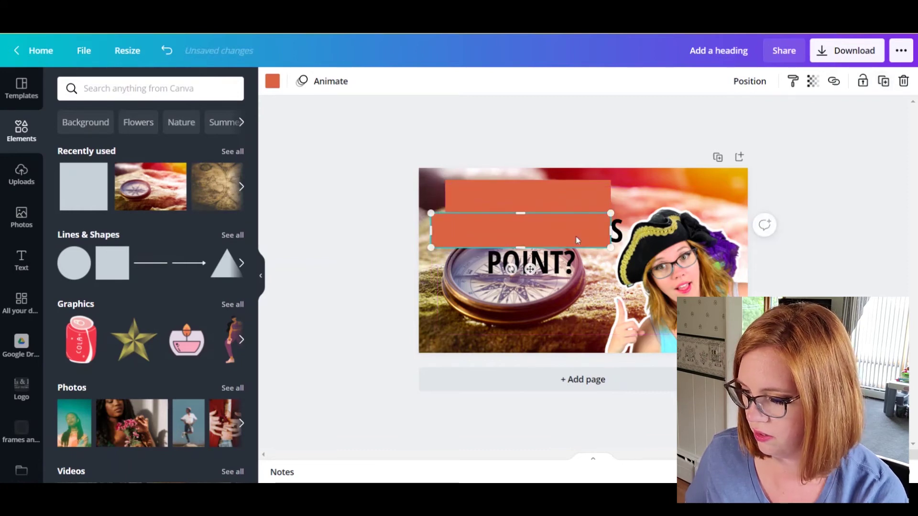
pyautogui.moveTo(611, 232); pyautogui.dragTo(625, 233)
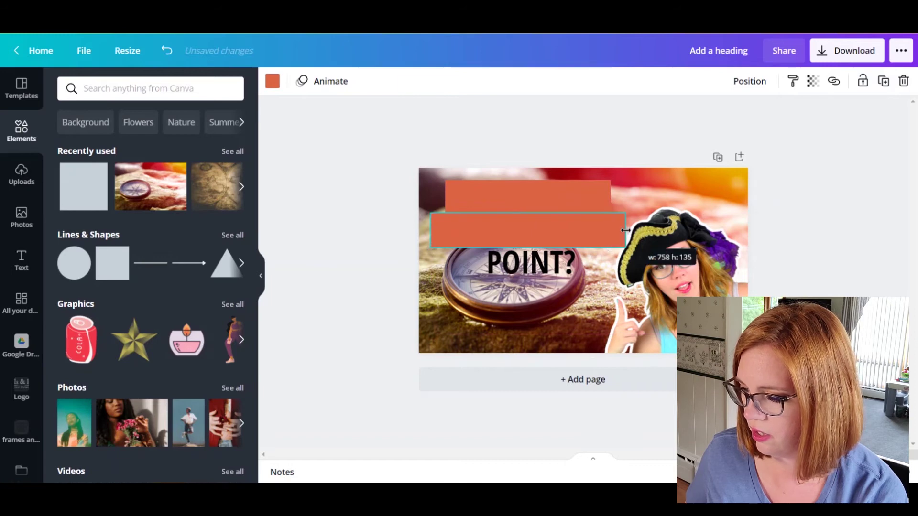
# Duplicate the second bar, move the copy over "POINT?" and narrow it to the width of that word.
pyautogui.click(881, 83)
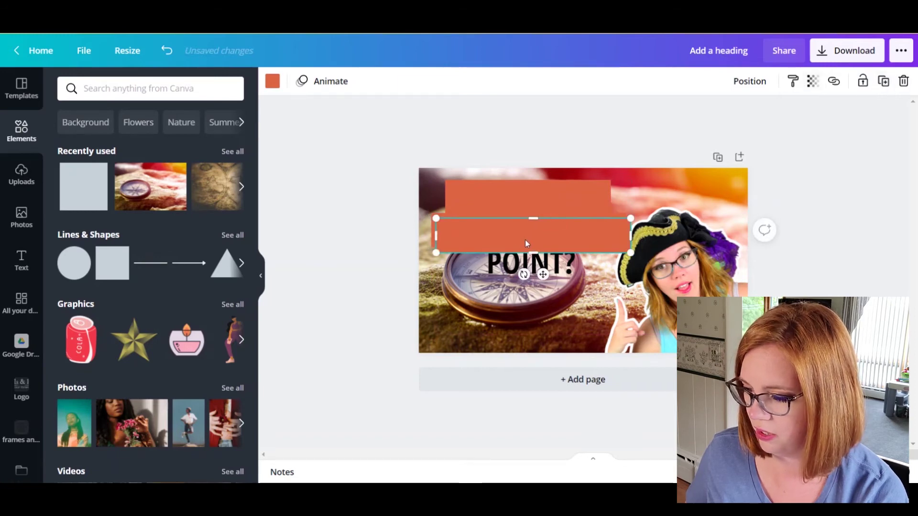
pyautogui.moveTo(525, 244); pyautogui.dragTo(519, 270)
pyautogui.moveTo(430, 260); pyautogui.dragTo(486, 260)
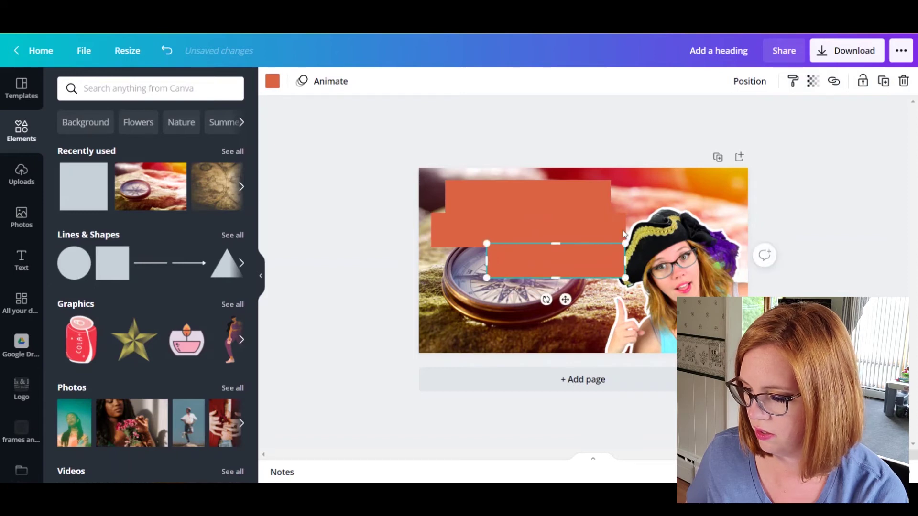
pyautogui.moveTo(591, 264)
pyautogui.mouseDown()
pyautogui.moveTo(525, 262)
pyautogui.moveTo(578, 271)
pyautogui.mouseUp()
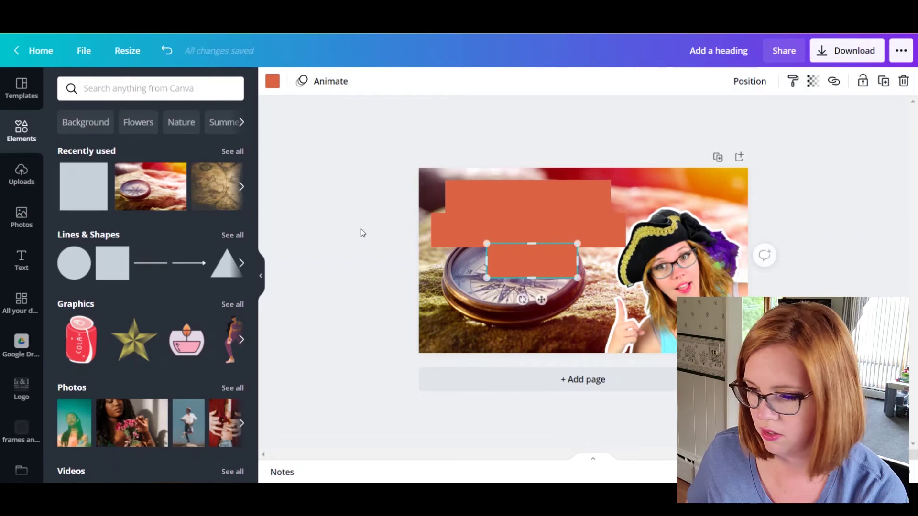
# Recolour all three heading bars to light blue with the hex code 66e0ff.
pyautogui.click(273, 84)
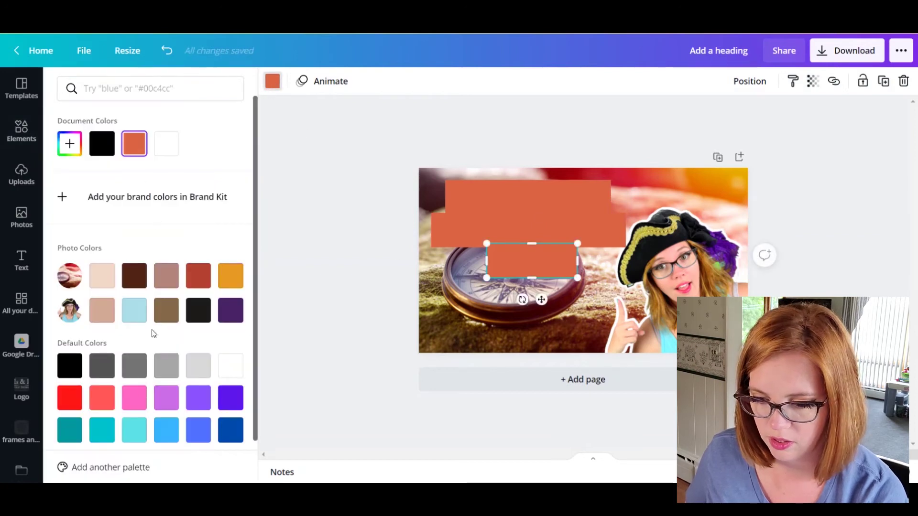
pyautogui.click(169, 89)
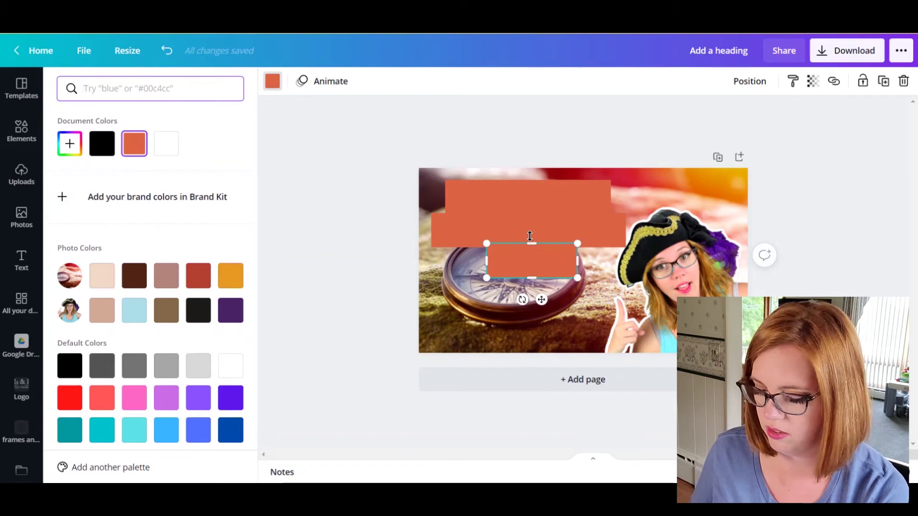
pyautogui.write('66e0ff')
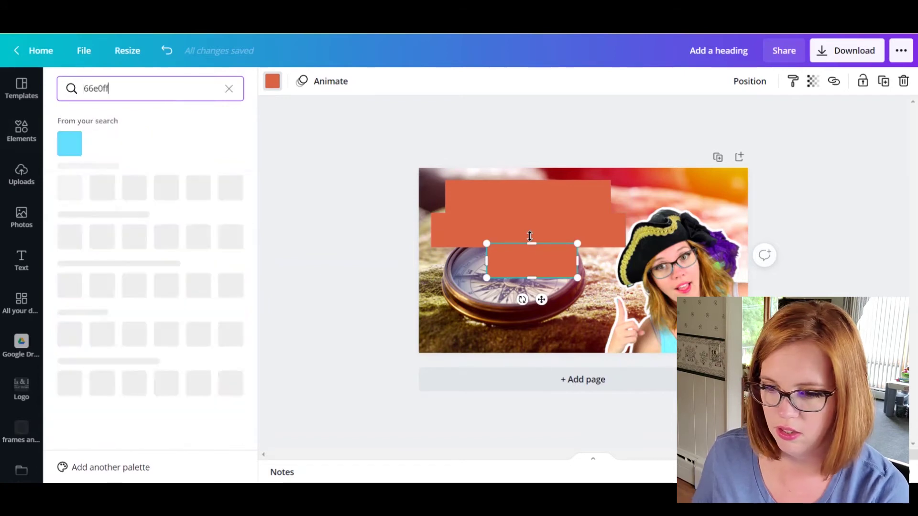
pyautogui.click(80, 154)
pyautogui.click(526, 229)
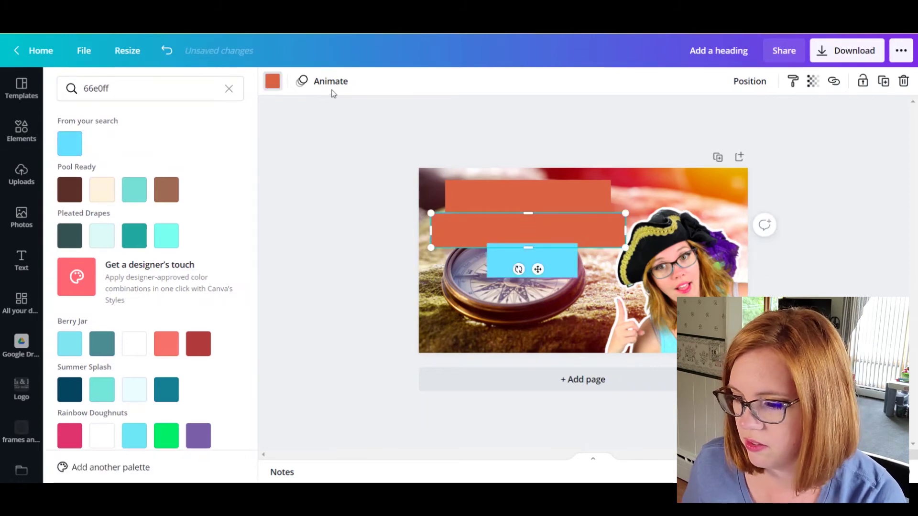
pyautogui.click(72, 144)
pyautogui.press('Tab')
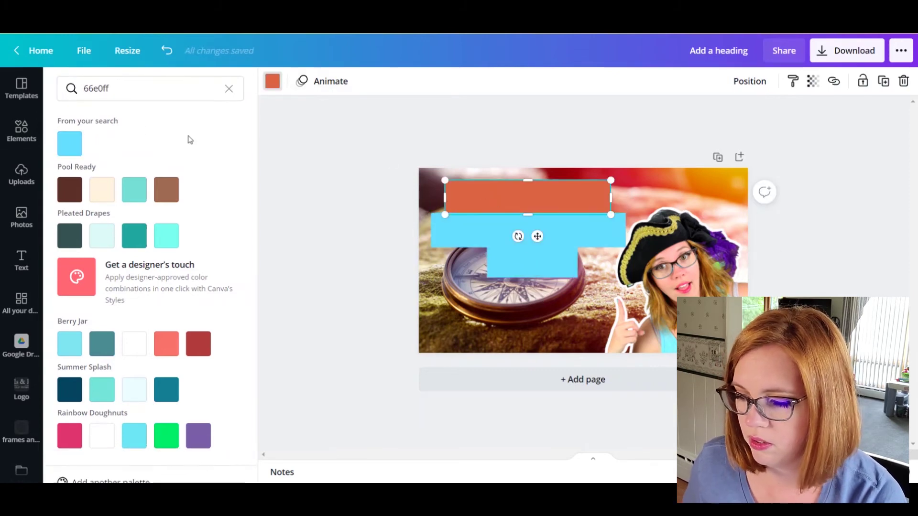
pyautogui.click(70, 143)
# Send each of the three blue bars backward so the heading text sits in front of them.
pyautogui.click(749, 82)
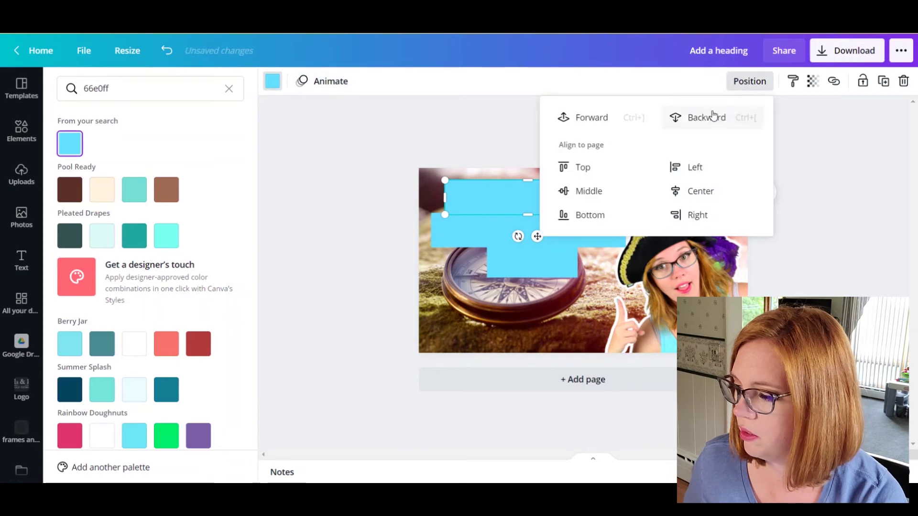
pyautogui.click(712, 117)
pyautogui.click(463, 240)
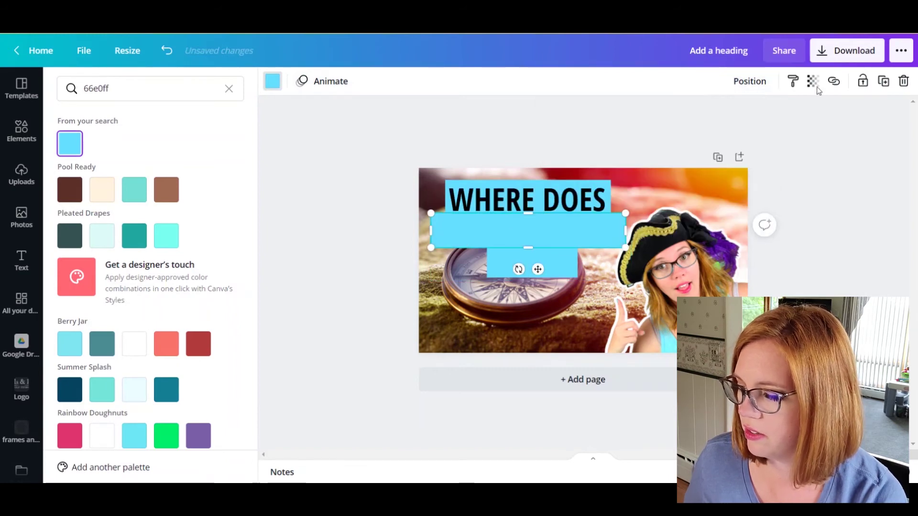
pyautogui.click(750, 82)
pyautogui.click(698, 117)
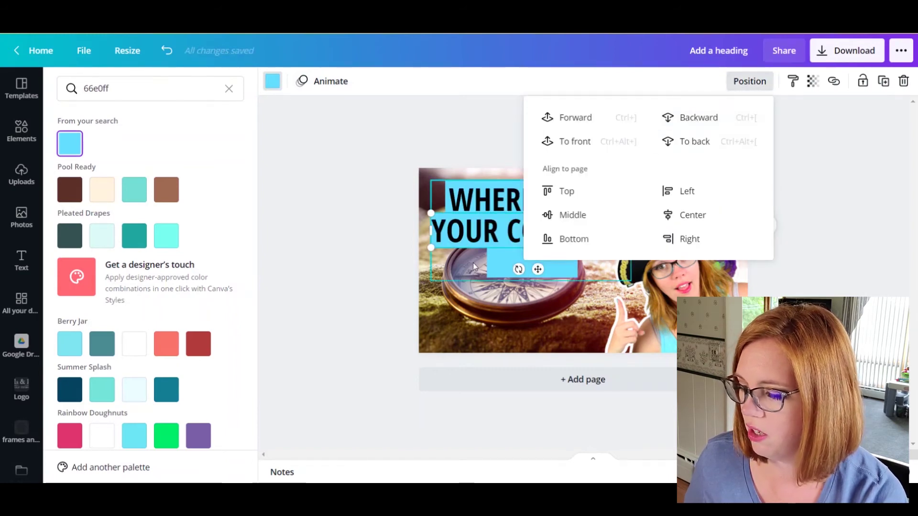
pyautogui.click(490, 264)
pyautogui.click(750, 82)
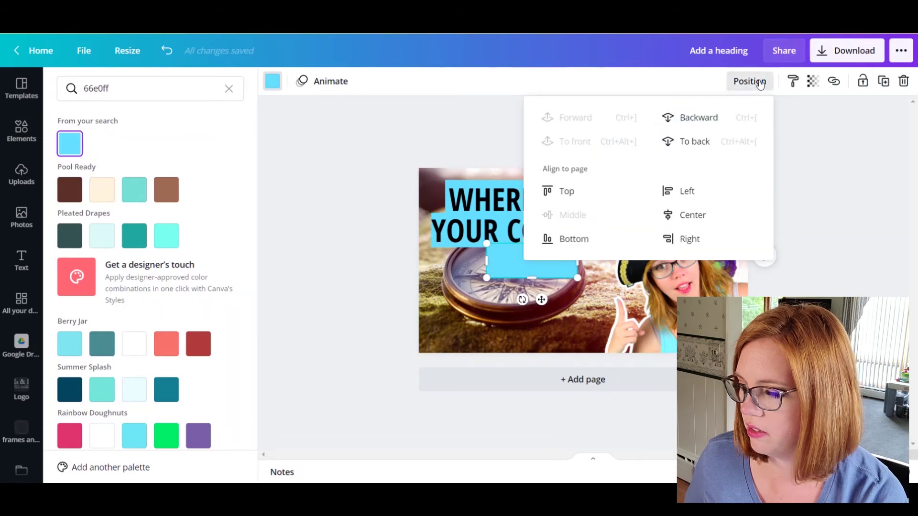
pyautogui.click(697, 118)
pyautogui.click(872, 187)
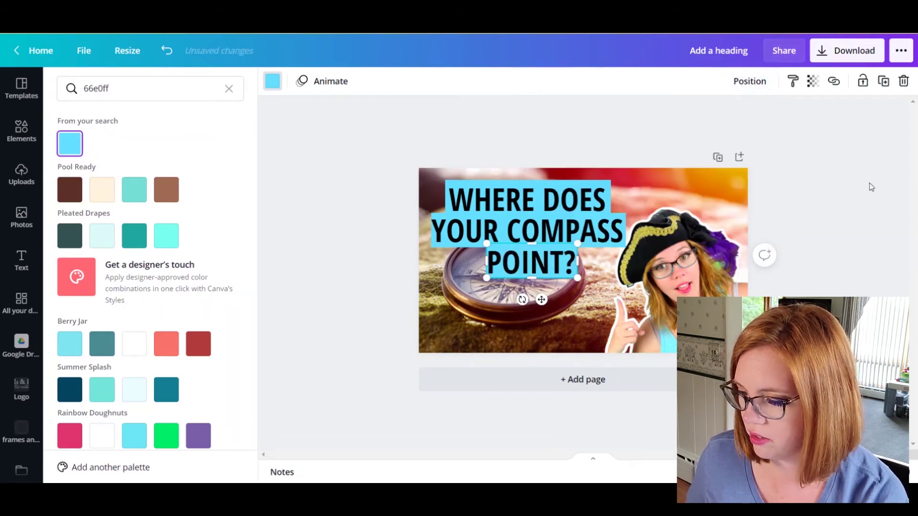
pyautogui.click(854, 179)
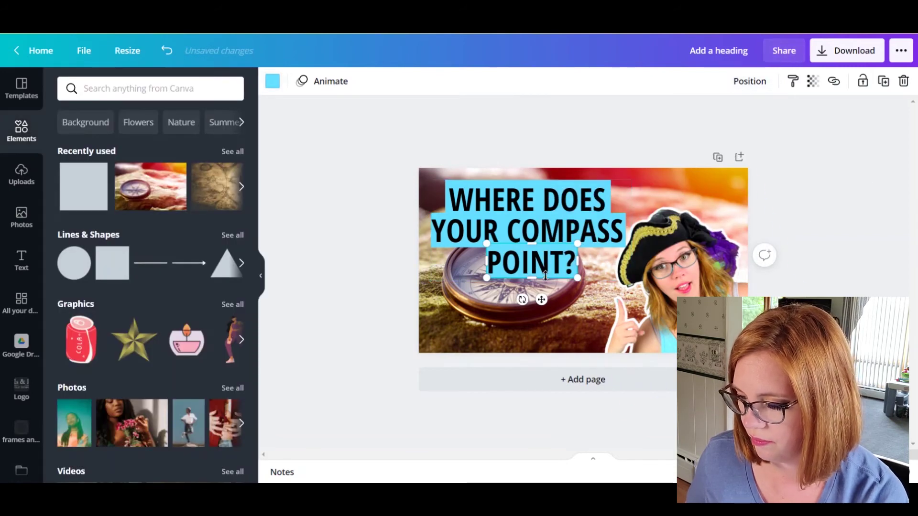
# Centre the "POINT?" bar behind its word, layered beneath the text, and nudge the heading up slightly.
pyautogui.click(381, 203)
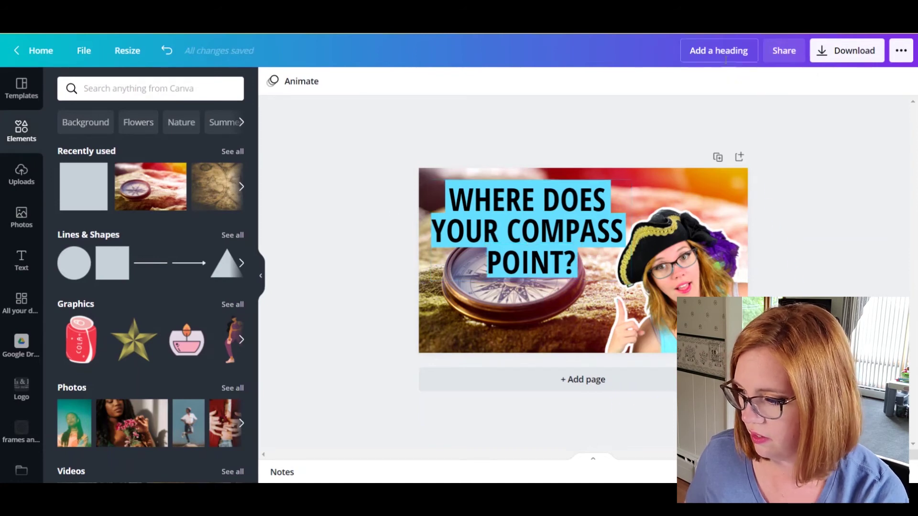
pyautogui.click(532, 208)
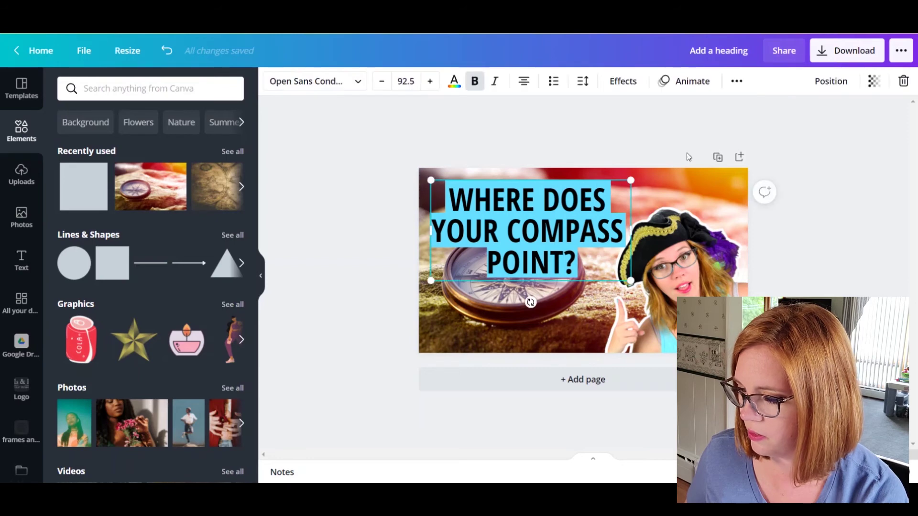
pyautogui.click(843, 87)
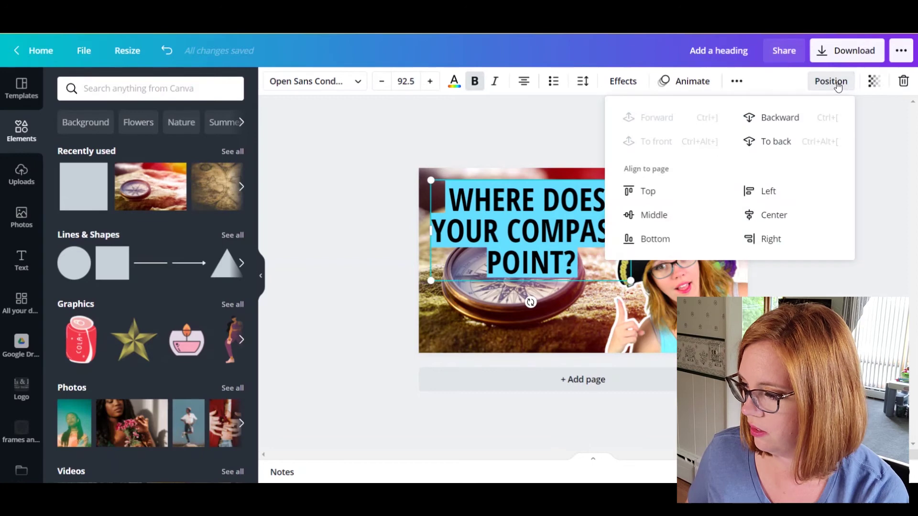
pyautogui.click(778, 119)
pyautogui.click(540, 265)
pyautogui.moveTo(540, 266); pyautogui.dragTo(534, 259)
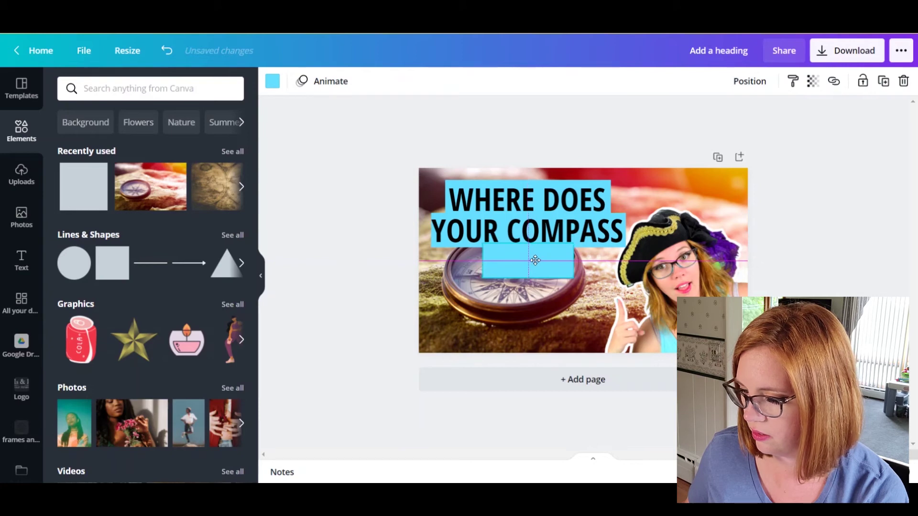
pyautogui.moveTo(537, 261); pyautogui.dragTo(538, 261)
pyautogui.click(750, 81)
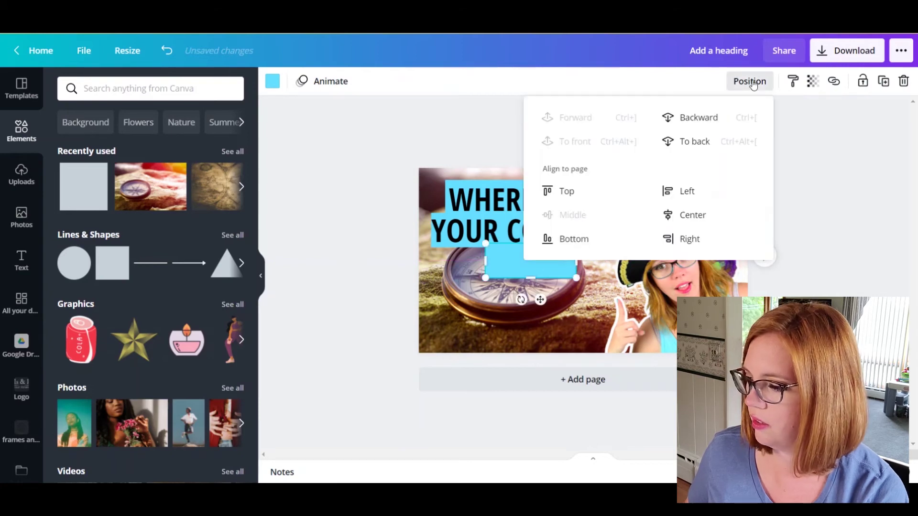
pyautogui.click(834, 171)
pyautogui.click(834, 167)
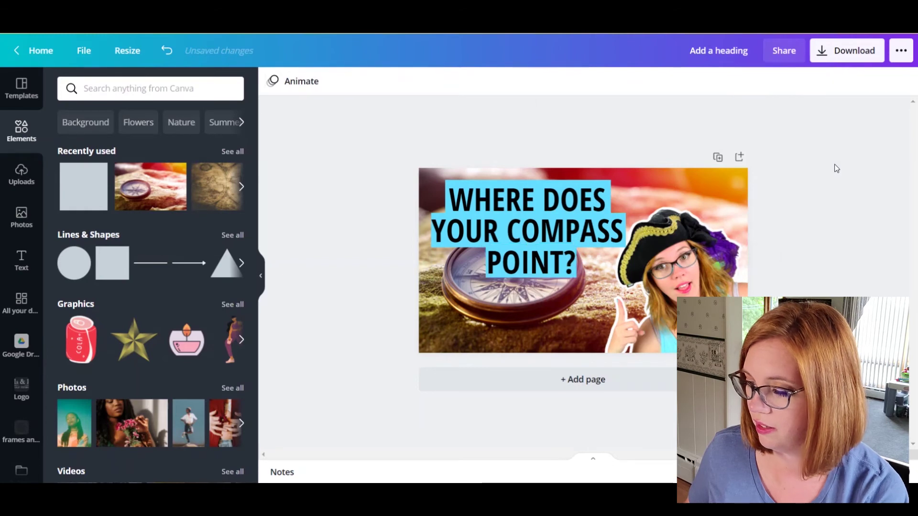
pyautogui.click(499, 186)
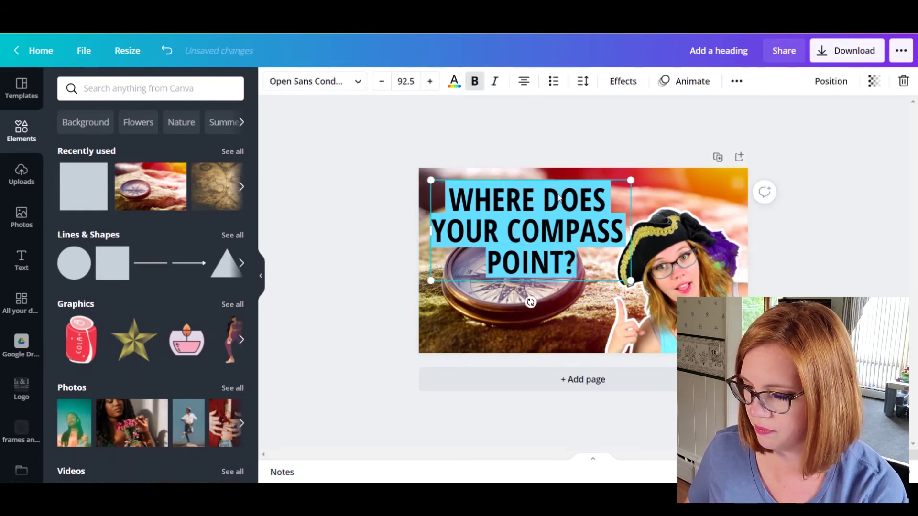
pyautogui.press('Escape')
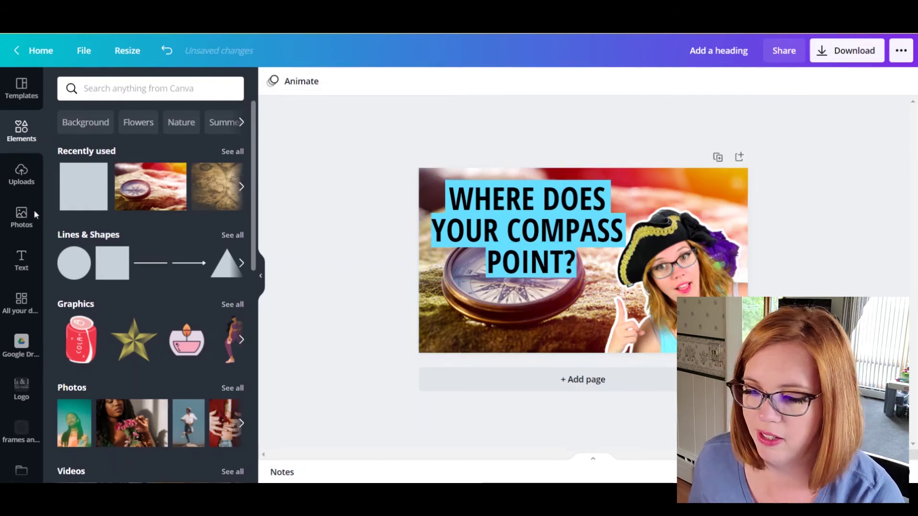
# Replace the background with the old map and compass photo, then move the heading and its bars to the page's middle left.
pyautogui.moveTo(207, 194); pyautogui.dragTo(437, 302)
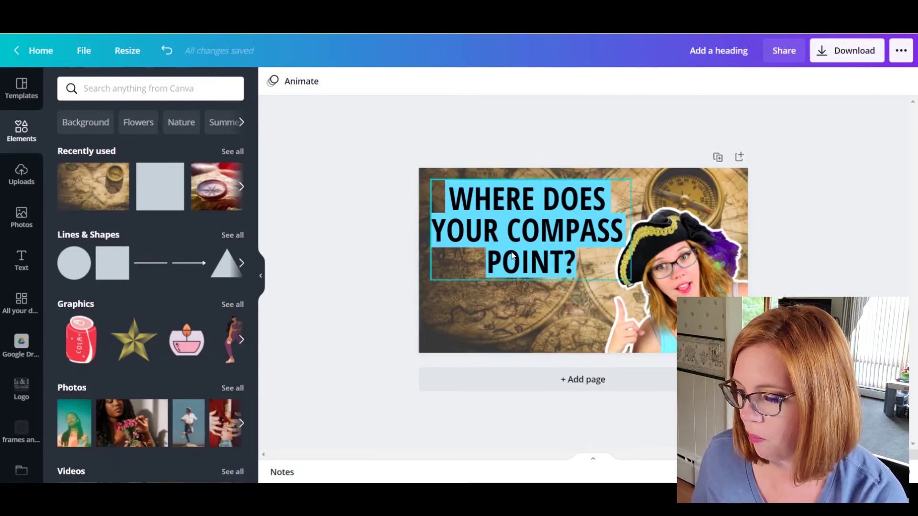
pyautogui.click(510, 194)
pyautogui.moveTo(532, 219); pyautogui.dragTo(528, 242)
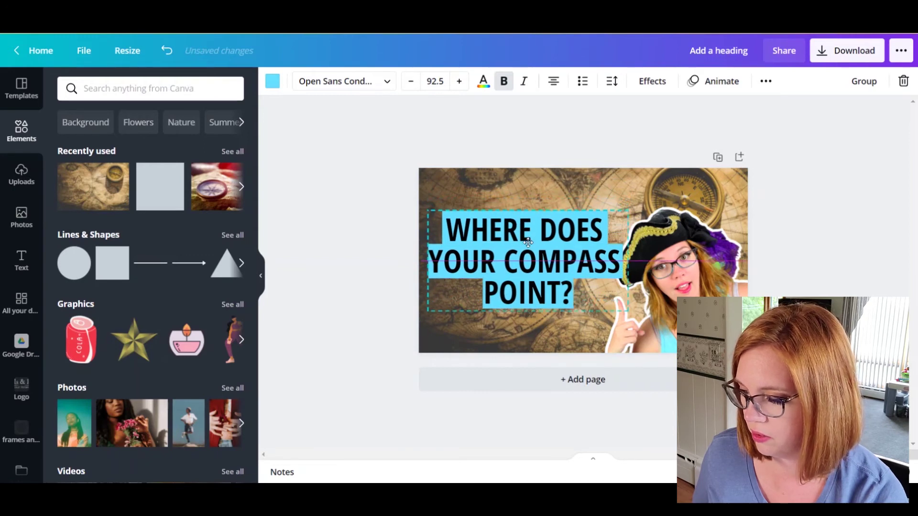
pyautogui.moveTo(528, 243); pyautogui.dragTo(522, 242)
# Bring the pirate-hat cutout forward in the layer order.
pyautogui.click(660, 249)
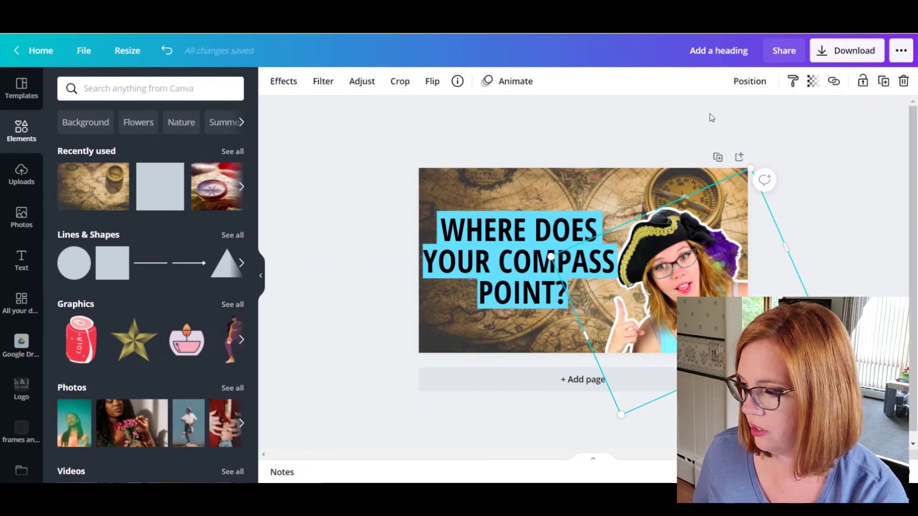
pyautogui.click(741, 83)
pyautogui.click(585, 119)
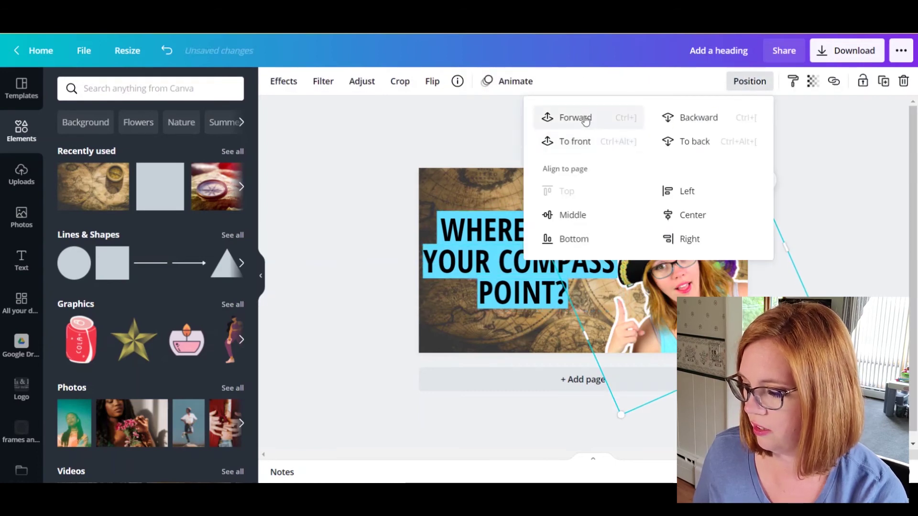
pyautogui.click(847, 233)
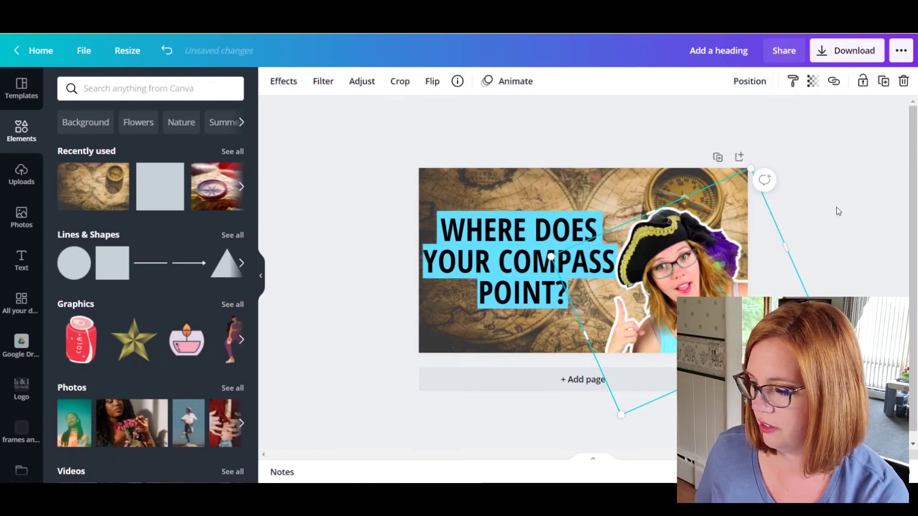
pyautogui.click(834, 209)
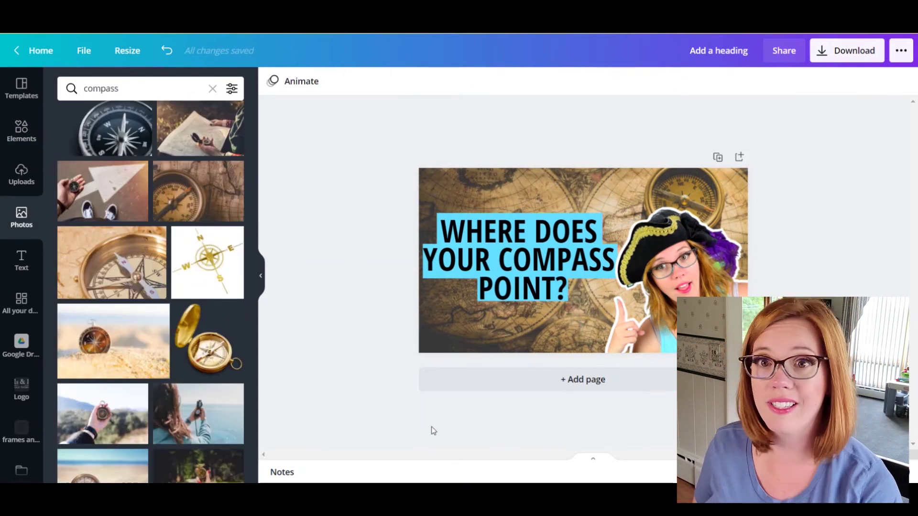
# Download the thumbnail as a JPG at size 1 and quality 80.
pyautogui.click(841, 56)
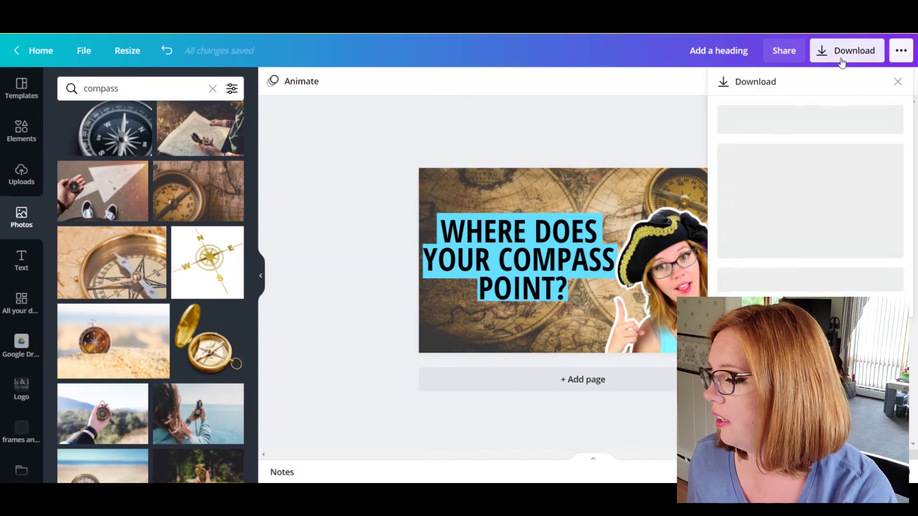
pyautogui.click(820, 132)
pyautogui.click(813, 171)
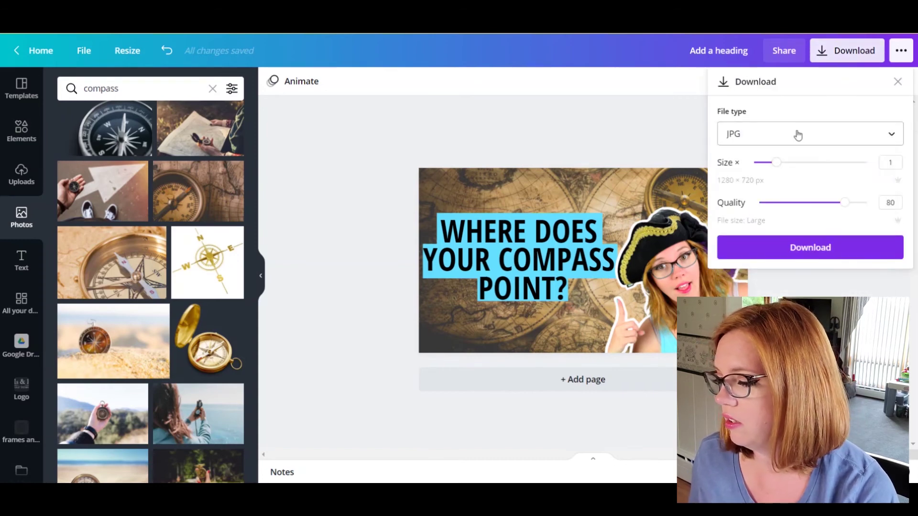
pyautogui.click(835, 251)
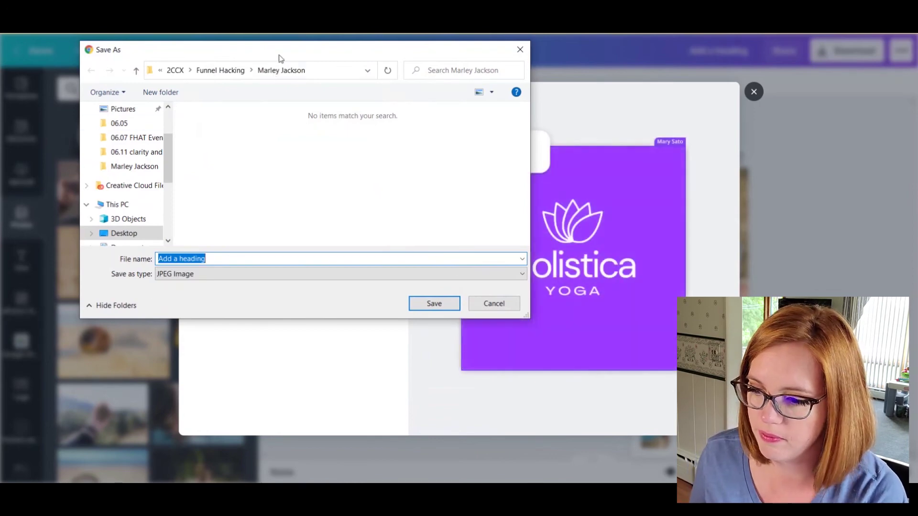
# Save the image in the "06.11 clarity and a compass" folder as "06.11 clarity & a compass small" and dismiss the sharing prompt.
pyautogui.click(141, 154)
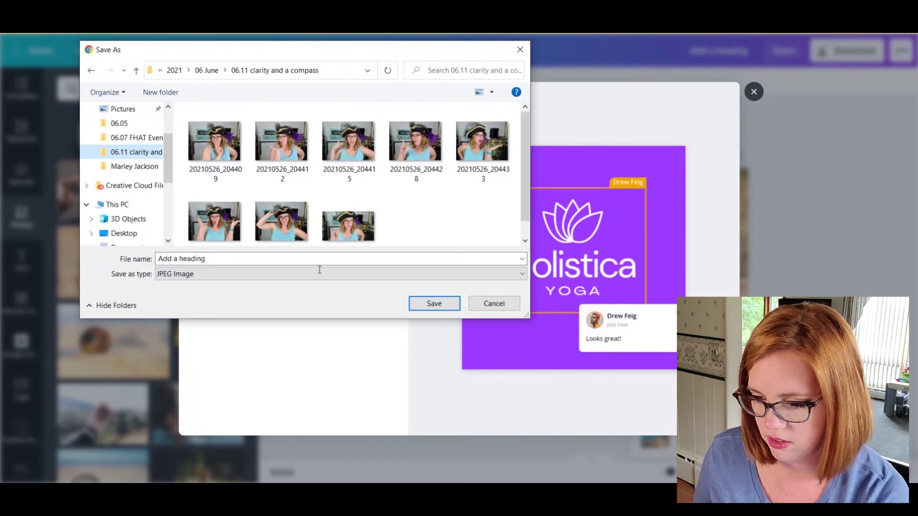
pyautogui.click(246, 260)
pyautogui.write('06.11')
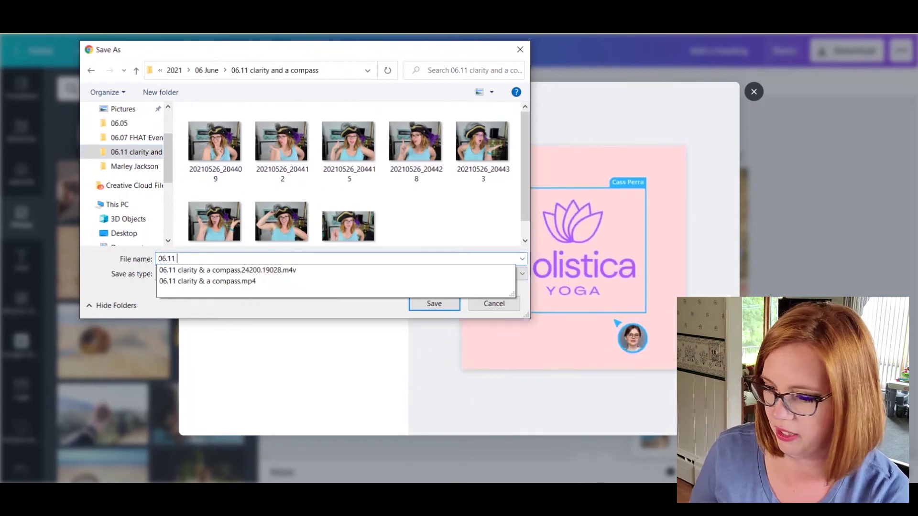
pyautogui.click(237, 286)
pyautogui.click(318, 258)
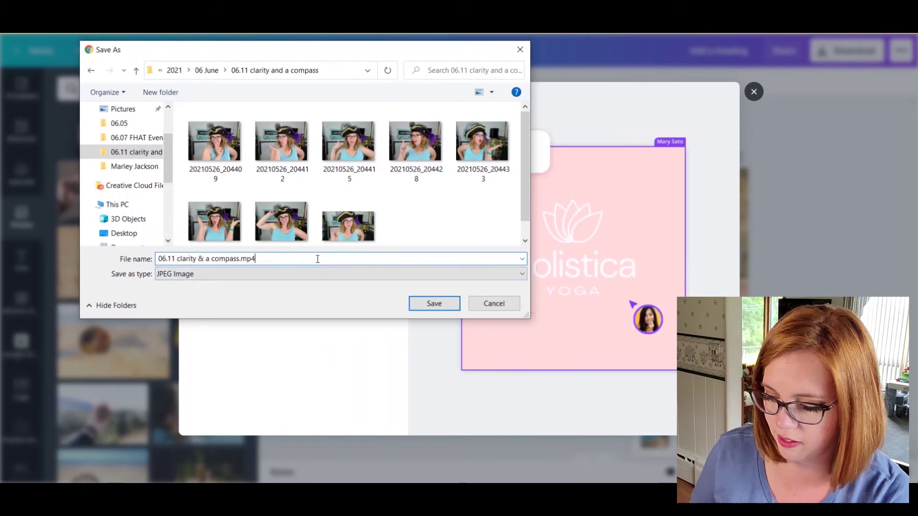
pyautogui.press('BackSpace')
pyautogui.press('BackSpace')
pyautogui.press('BackSpace')
pyautogui.press('BackSpace')
pyautogui.press('BackSpace')
pyautogui.write('s small')
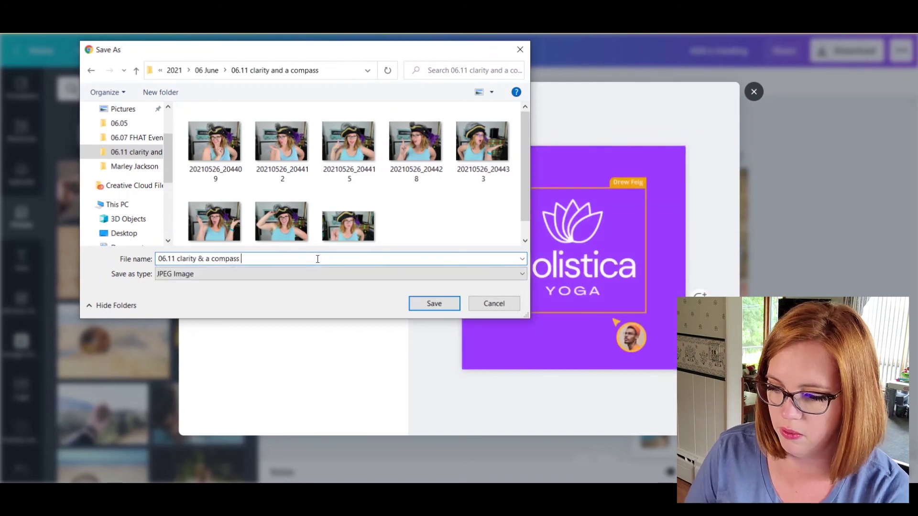
pyautogui.press('Return')
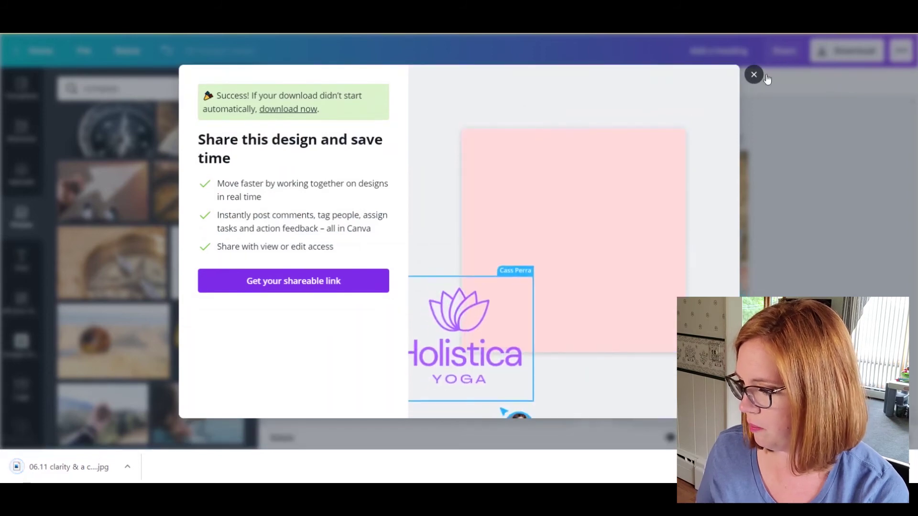
pyautogui.click(754, 74)
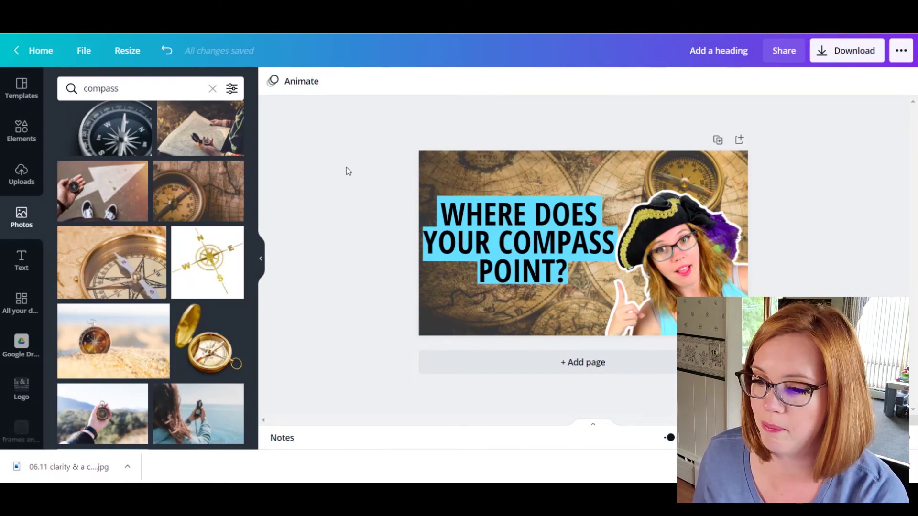
# Create a resized copy of the design in the square Instagram post format.
pyautogui.click(128, 54)
pyautogui.click(158, 193)
pyautogui.click(267, 309)
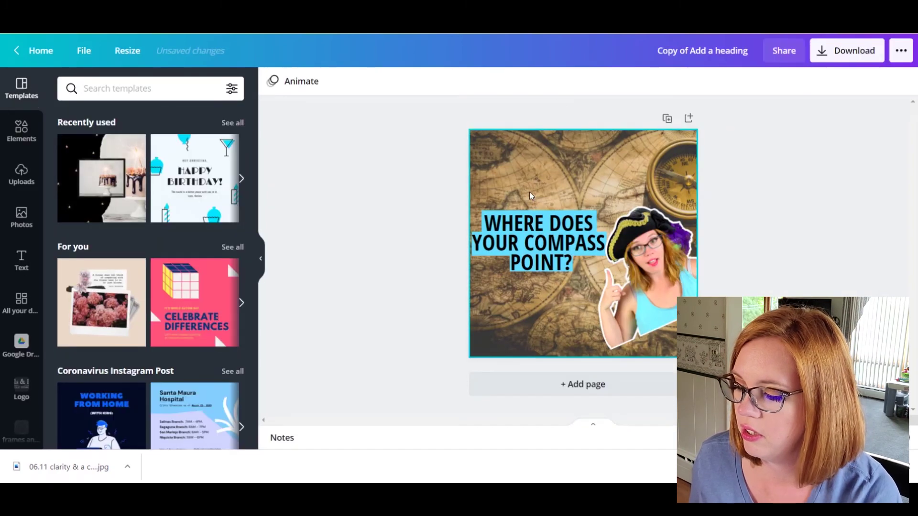
# Enlarge the heading with its bars to nearly the full page width and move it to the top of the square design.
pyautogui.click(553, 238)
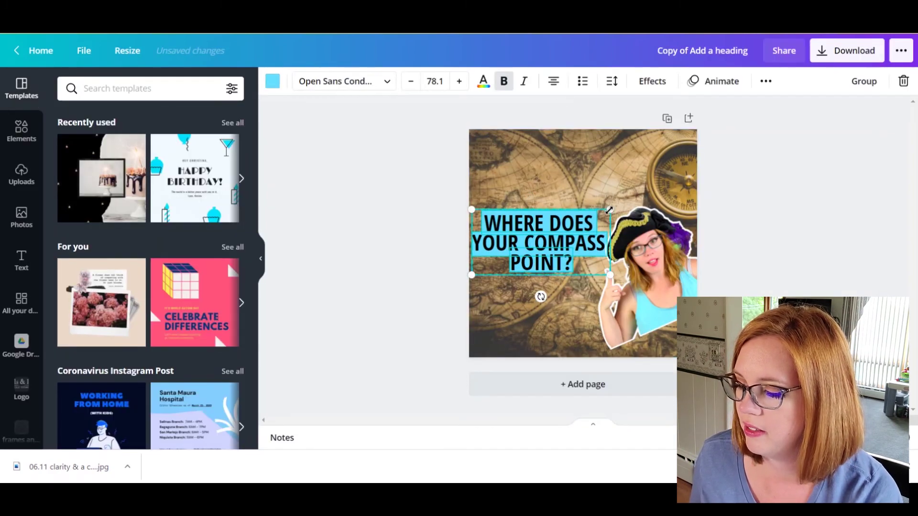
pyautogui.moveTo(610, 209); pyautogui.dragTo(681, 165)
pyautogui.moveTo(566, 212); pyautogui.dragTo(563, 172)
# Select the pirate-hat cutout in the square design.
pyautogui.click(649, 298)
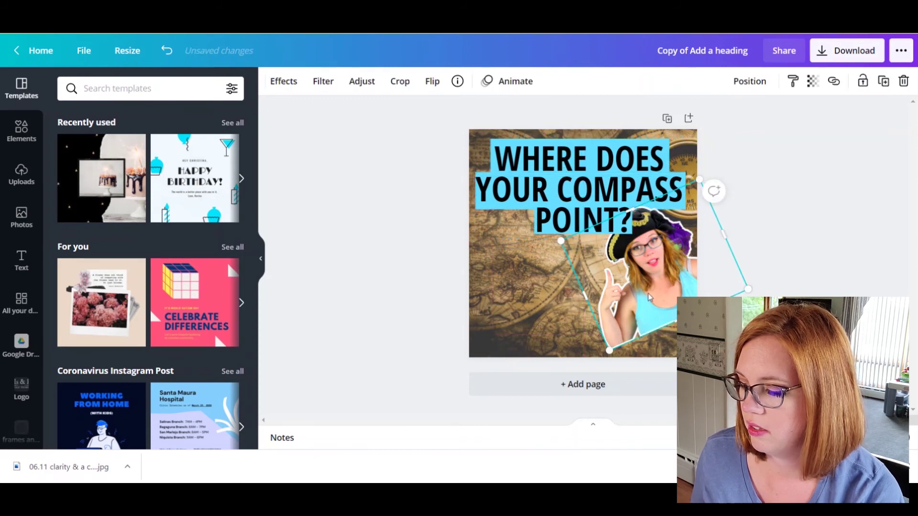